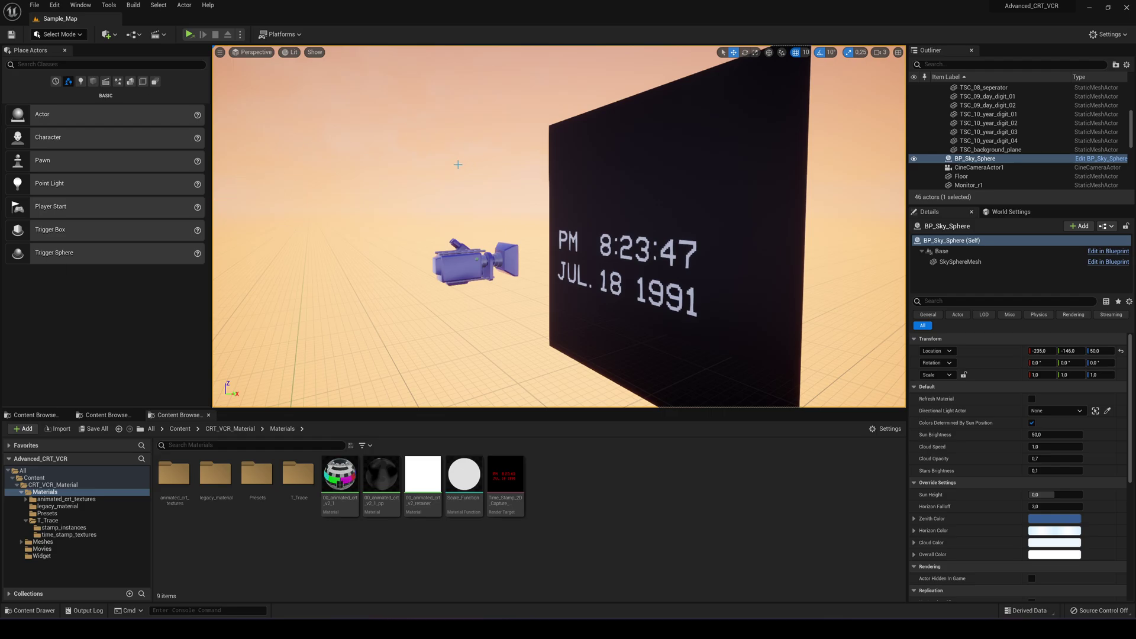
Examine the time stamp rig's camera and date display from several angles, including how the stamp appears in the level's VCR effect
mouse_move(458, 165)
right_mouse_down()
mouse_move(491, 169)
mouse_move(308, 165)
mouse_move(474, 178)
mouse_move(314, 175)
mouse_move(430, 178)
mouse_move(465, 165)
mouse_move(461, 156)
right_mouse_up()
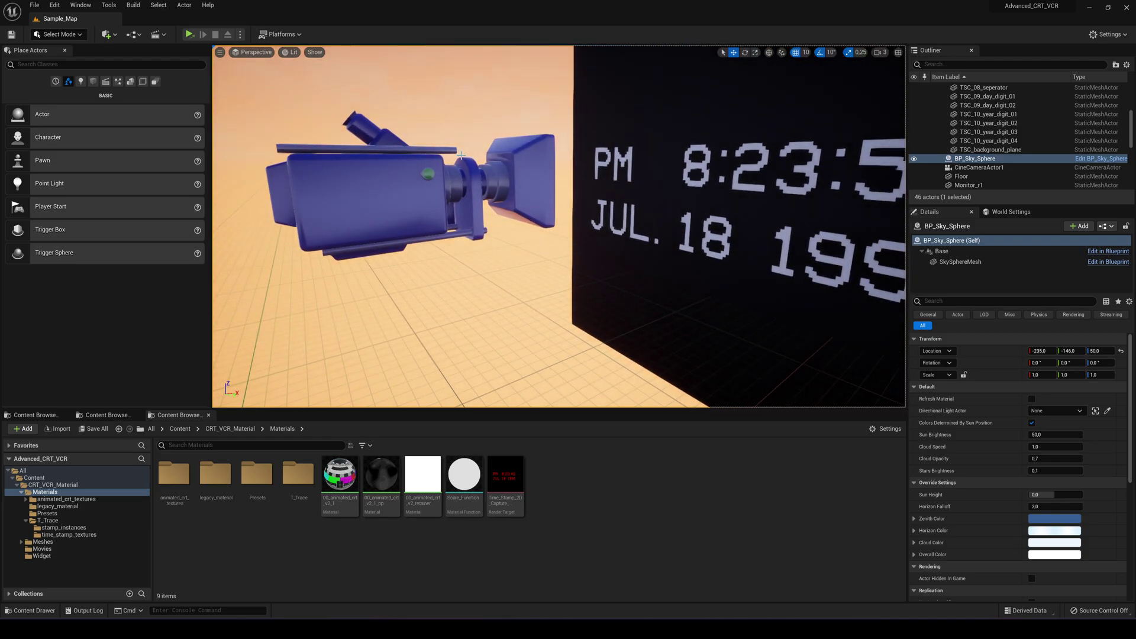
mouse_move(489, 240)
right_mouse_down()
mouse_move(323, 228)
mouse_move(598, 243)
mouse_move(577, 229)
mouse_move(488, 241)
right_mouse_up()
key("w")
key("w")
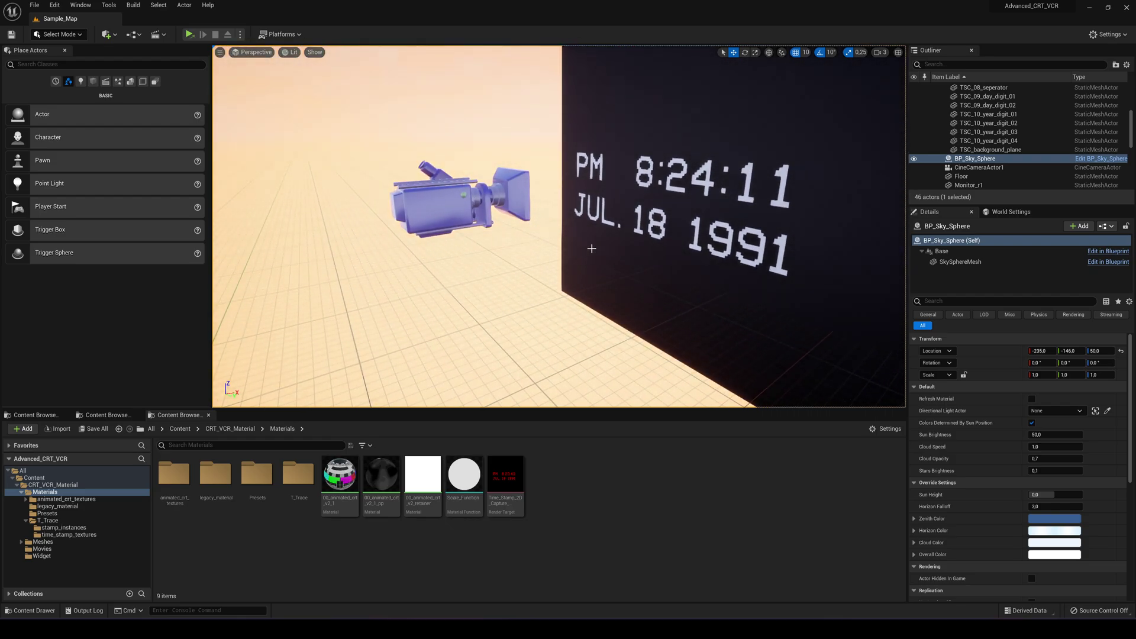
right_click_drag(652, 252, 652, 252)
key("s")
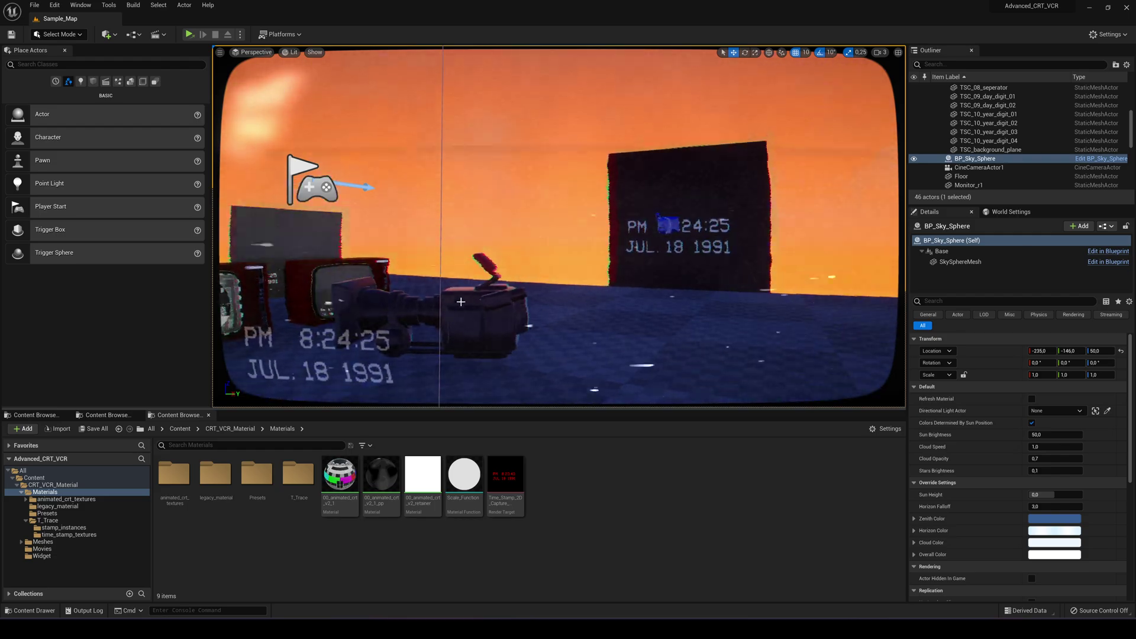
right_click_drag(410, 347, 517, 349)
key("w")
key("d")
right_click_drag(578, 172, 528, 202)
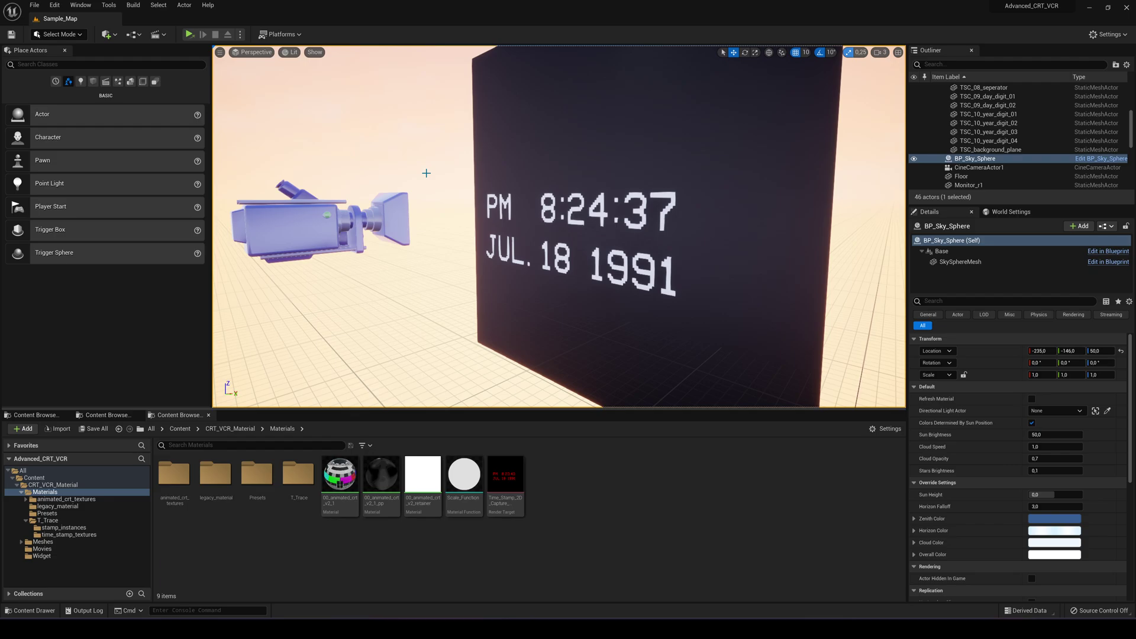
Select the grouped time stamp components and review their list in the Outliner and their layout in the level
left_click(550, 195)
scroll(525, 201, "up", 4)
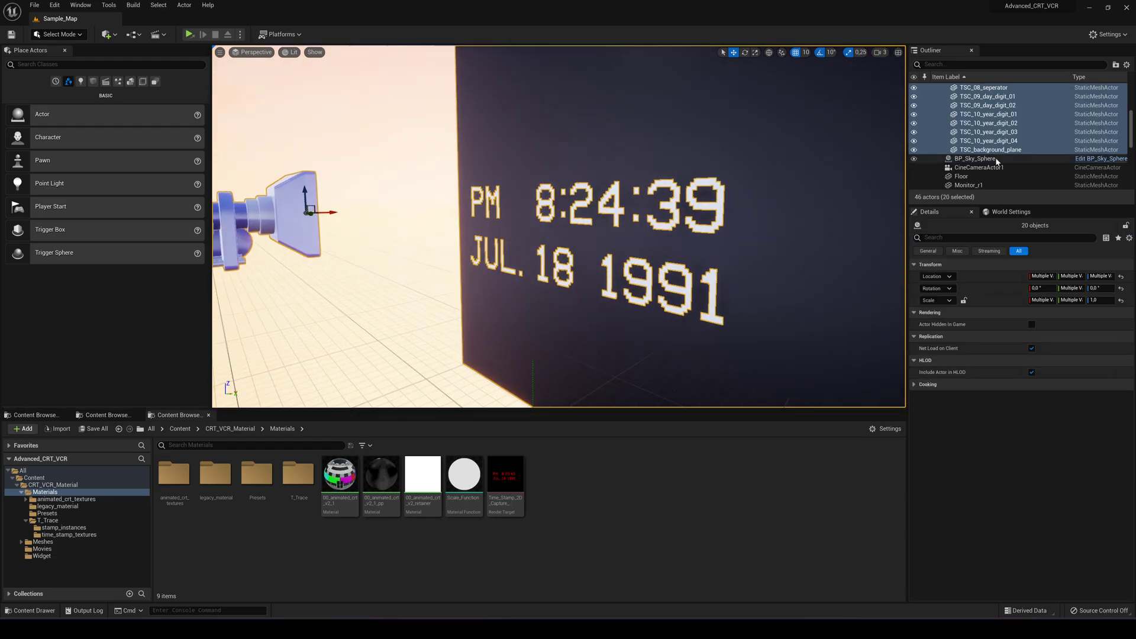
scroll(994, 156, "up", 2)
scroll(989, 159, "up", 8)
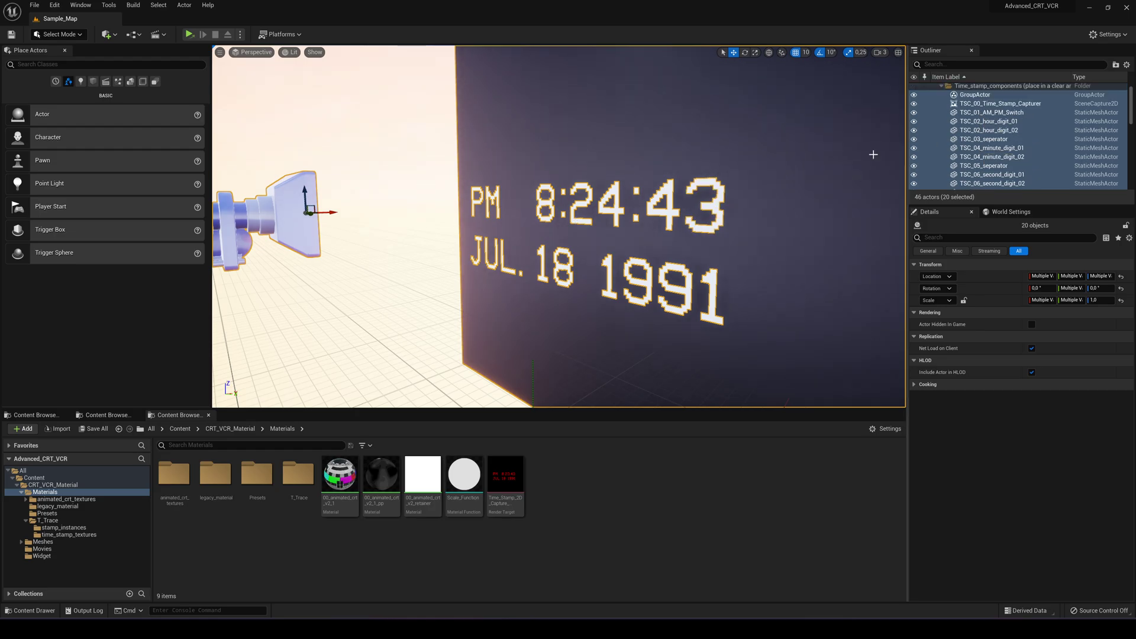
key("f")
middle_click_drag(425, 224, 422, 163)
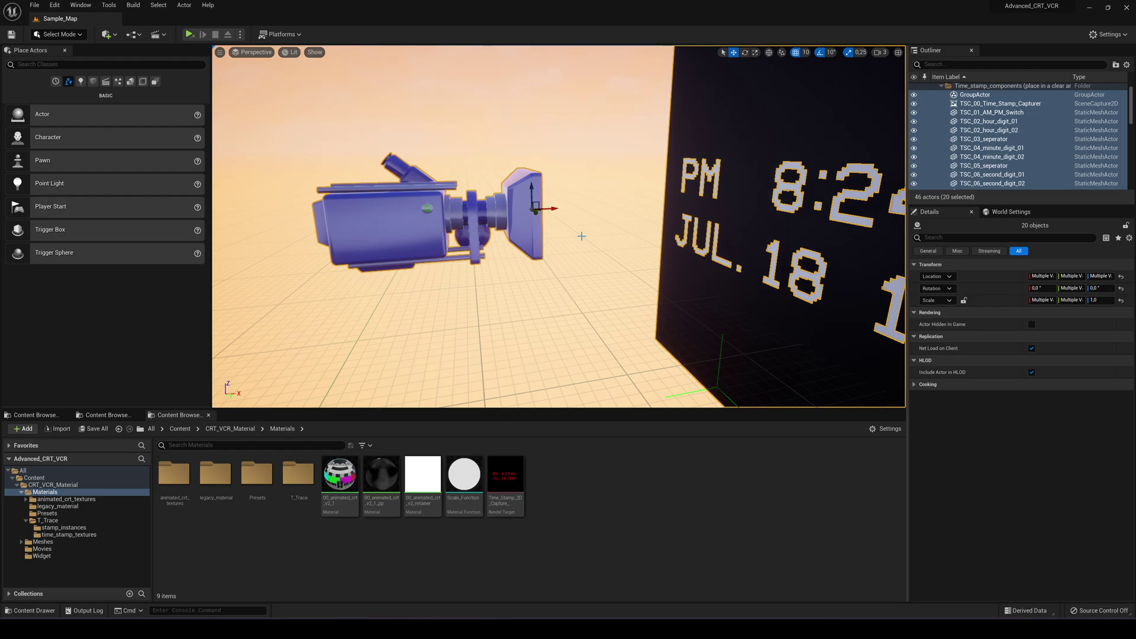
right_click_drag(582, 236, 463, 169)
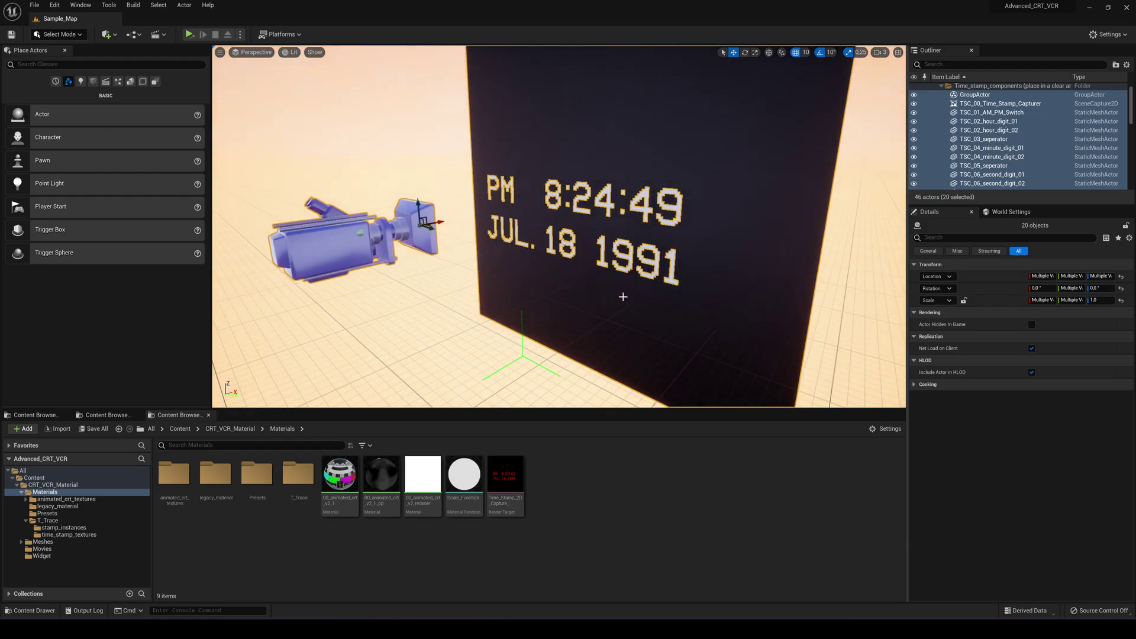
right_click_drag(624, 297, 477, 266)
key("s")
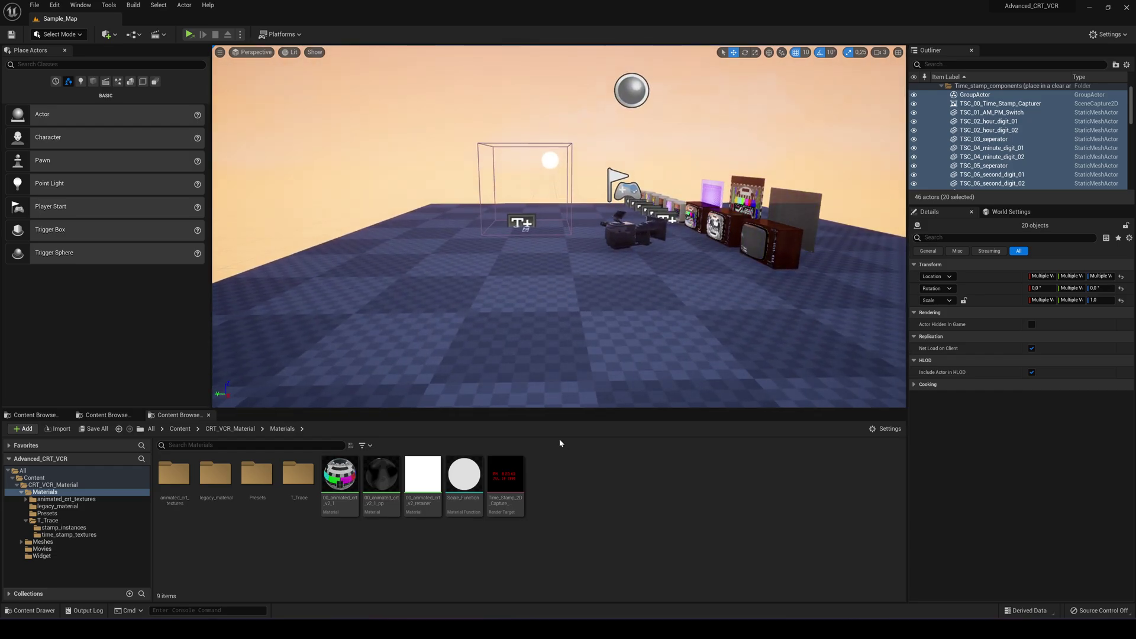
Open the Time_Stamp_2D_Capture render target to inspect its image, and close it again
double_click(506, 480)
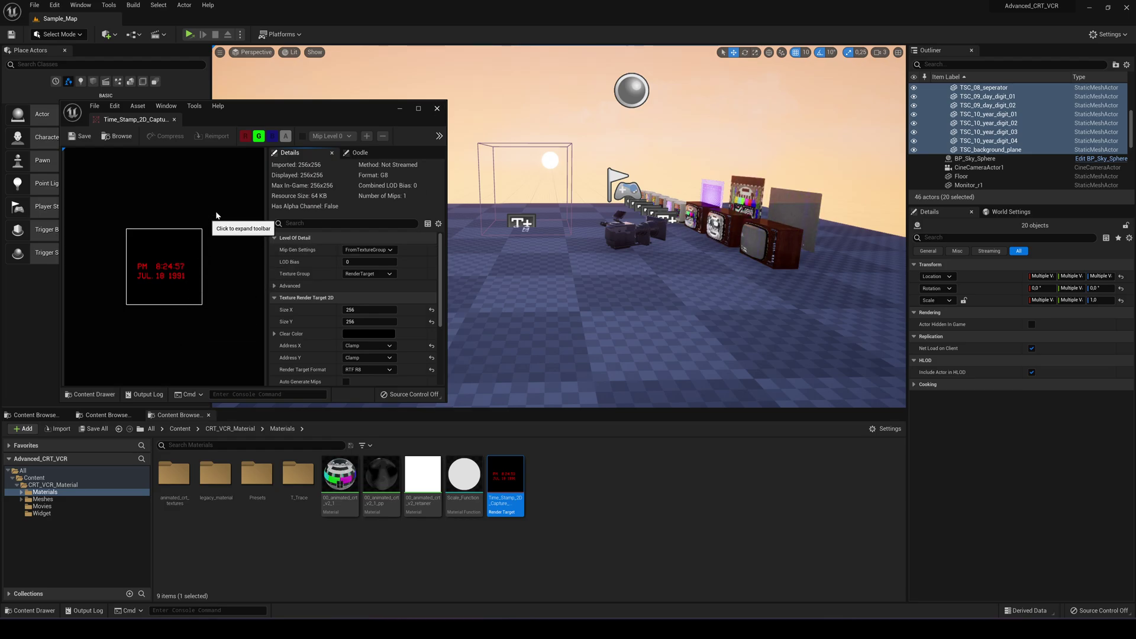
scroll(233, 235, "up", 1)
left_click(437, 108)
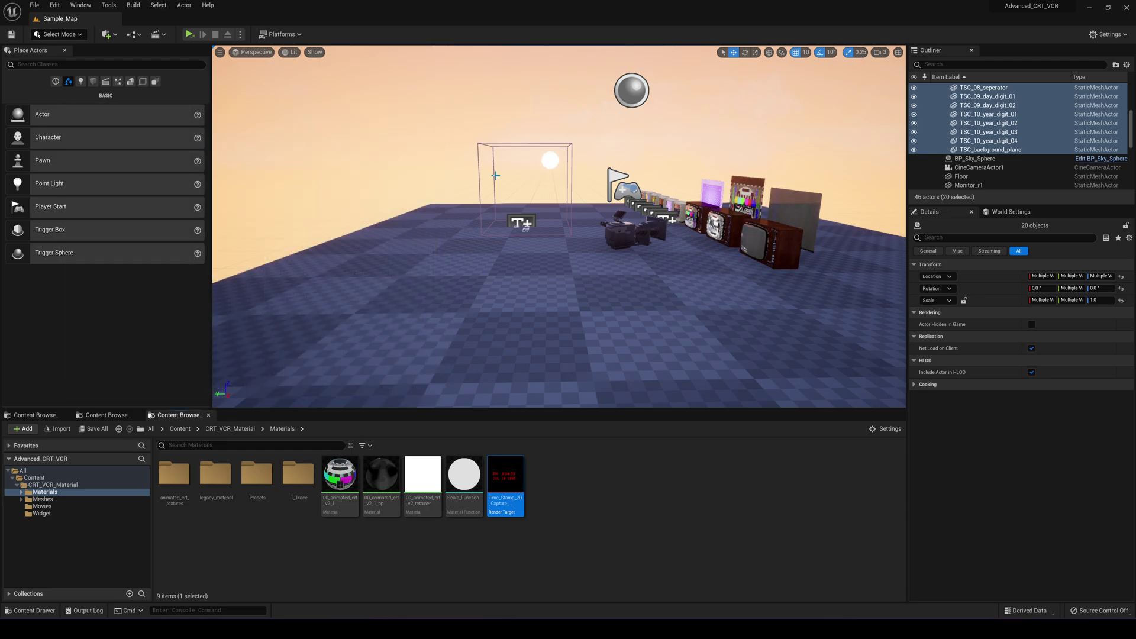
Focus on the selected time stamp group and inspect its camera and digit display from several angles
key("f")
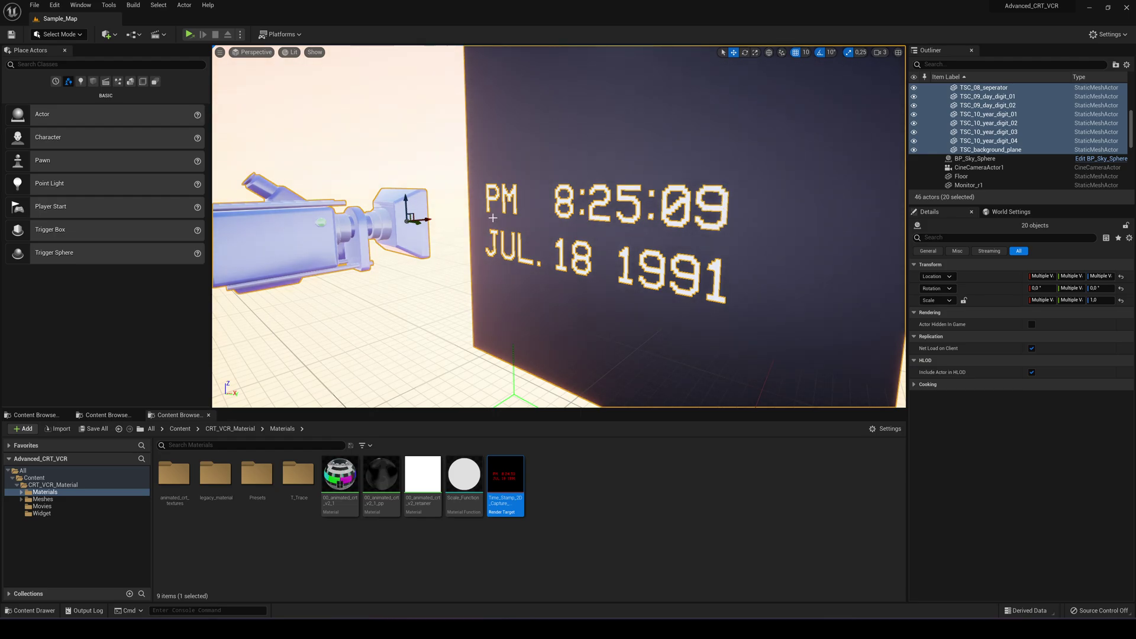
mouse_move(454, 250)
right_mouse_down()
mouse_move(414, 250)
mouse_move(438, 247)
right_mouse_up()
key("w")
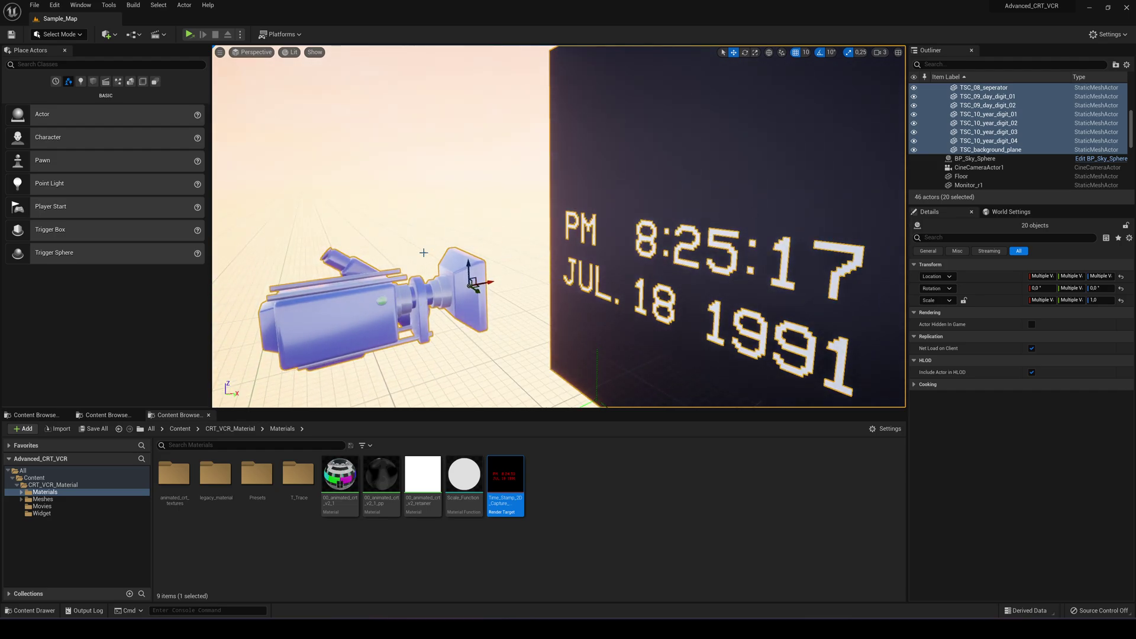
right_click_drag(703, 267, 703, 267)
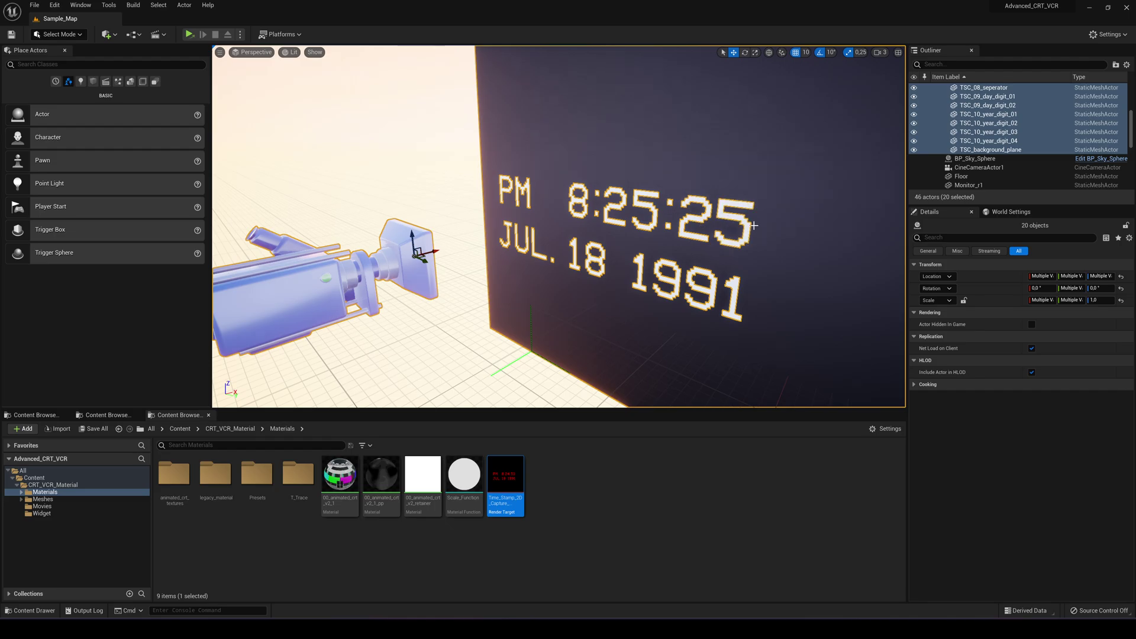
right_click_drag(575, 129, 415, 129)
key("f")
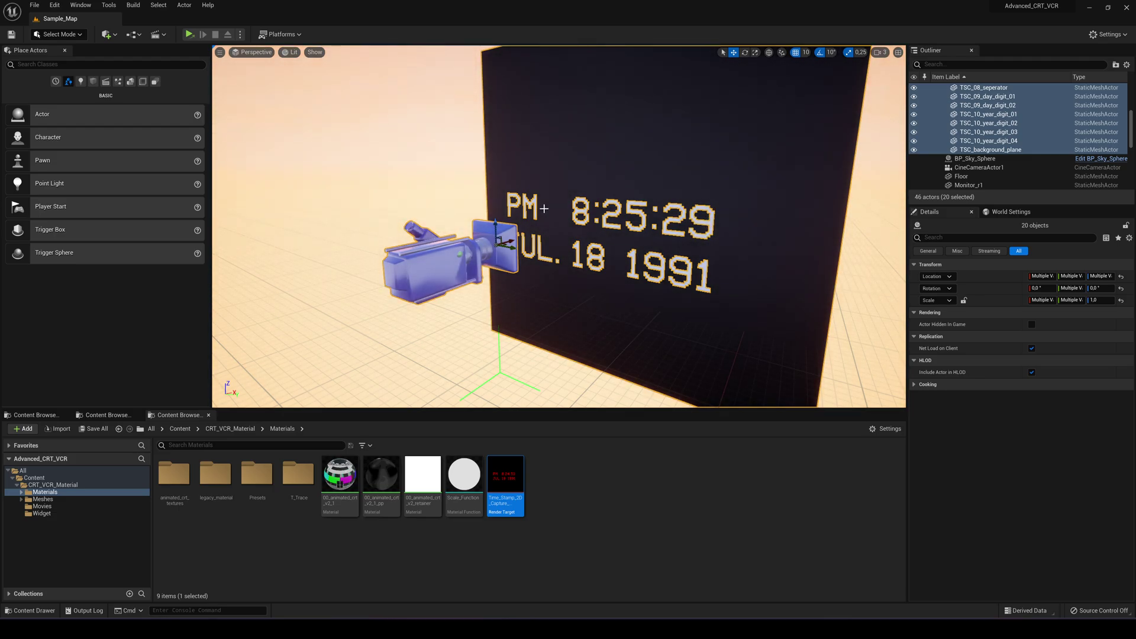
right_click_drag(544, 209, 512, 210)
key("d")
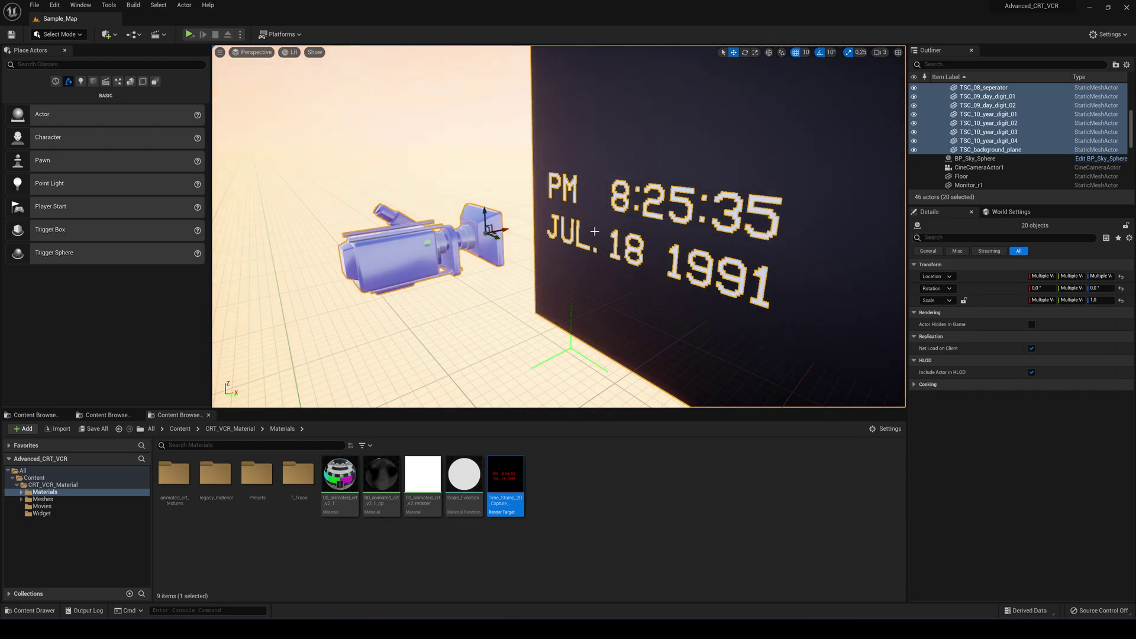
right_click_drag(548, 234, 668, 208)
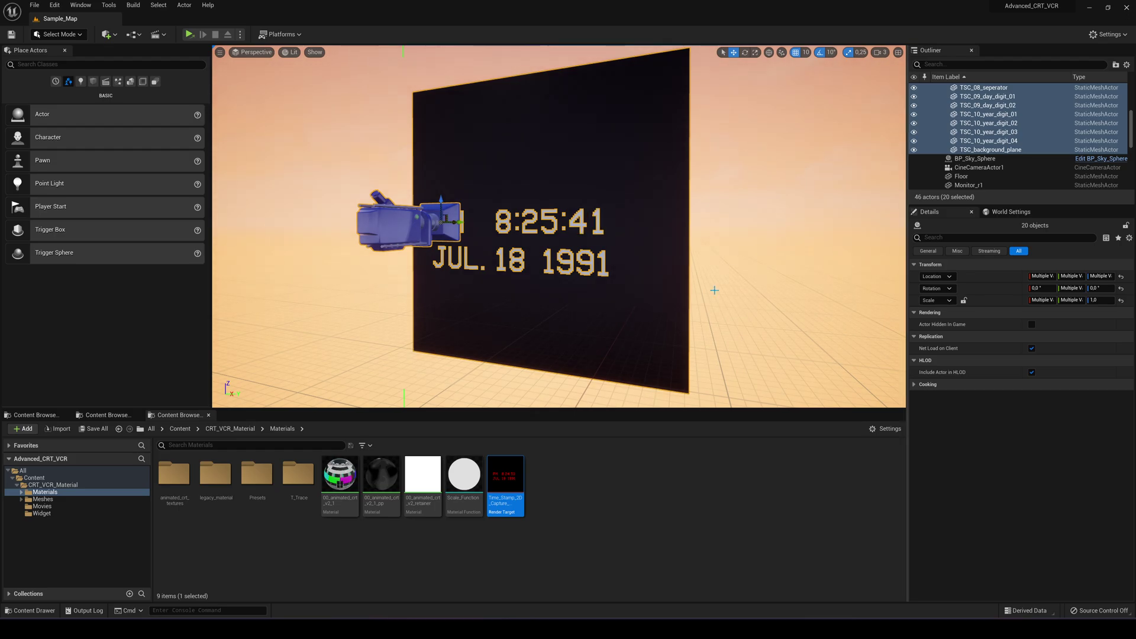
Browse into the T_Trace materials folder and open its stamp_instances subfolder
right_click_drag(554, 316, 412, 341)
double_click(299, 477)
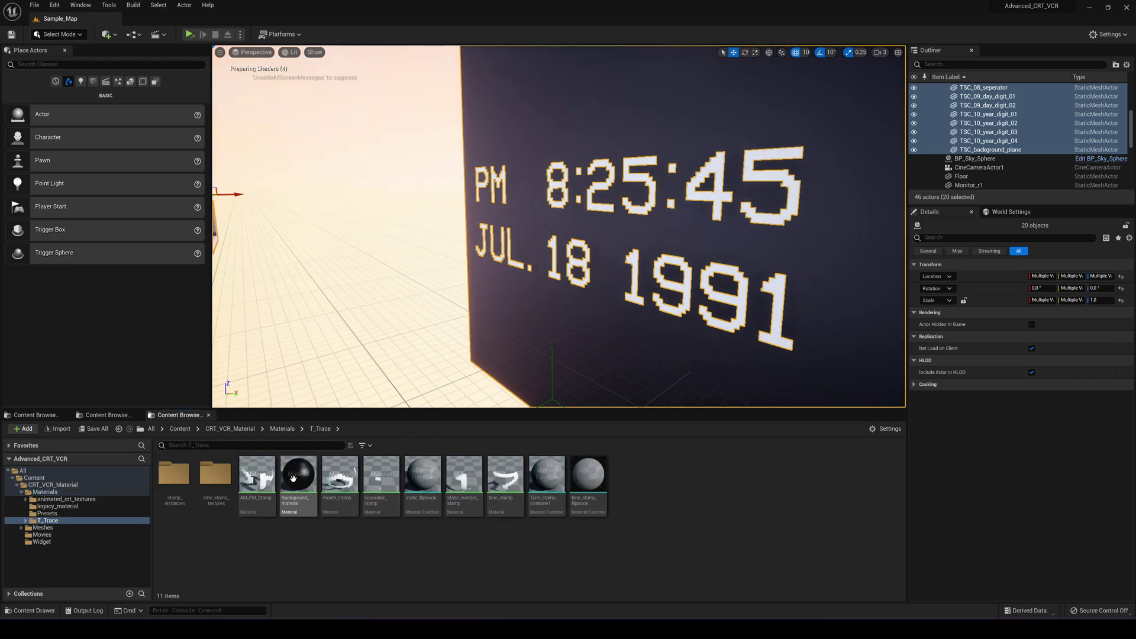
double_click(174, 476)
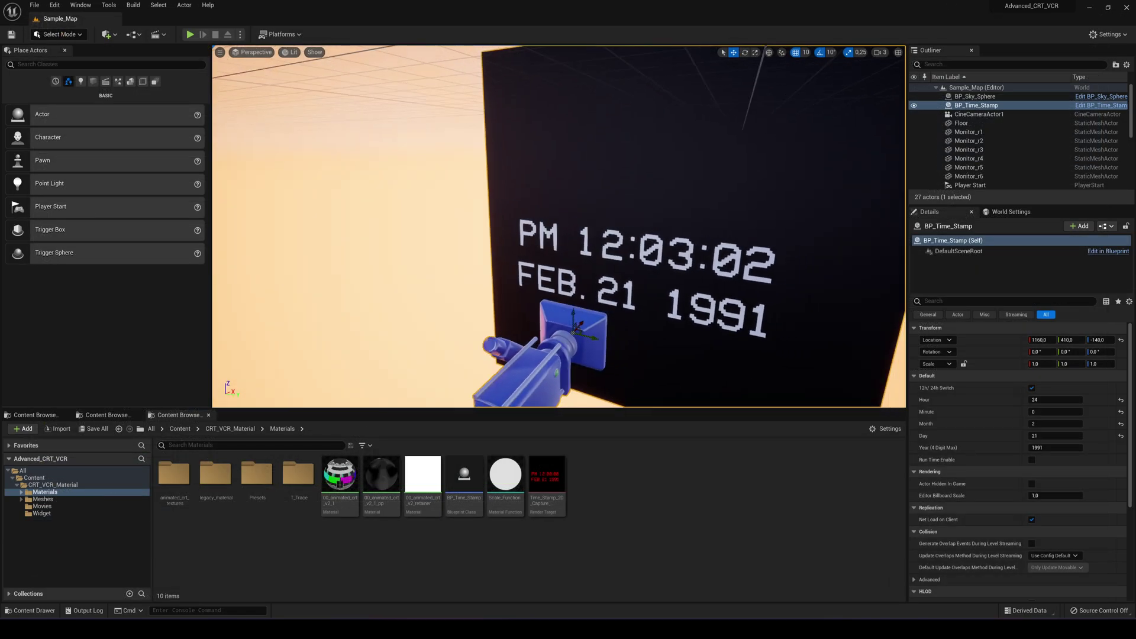
Inspect the BP_Time_Stamp actor and delete it from the level
right_click_drag(559, 237, 480, 240)
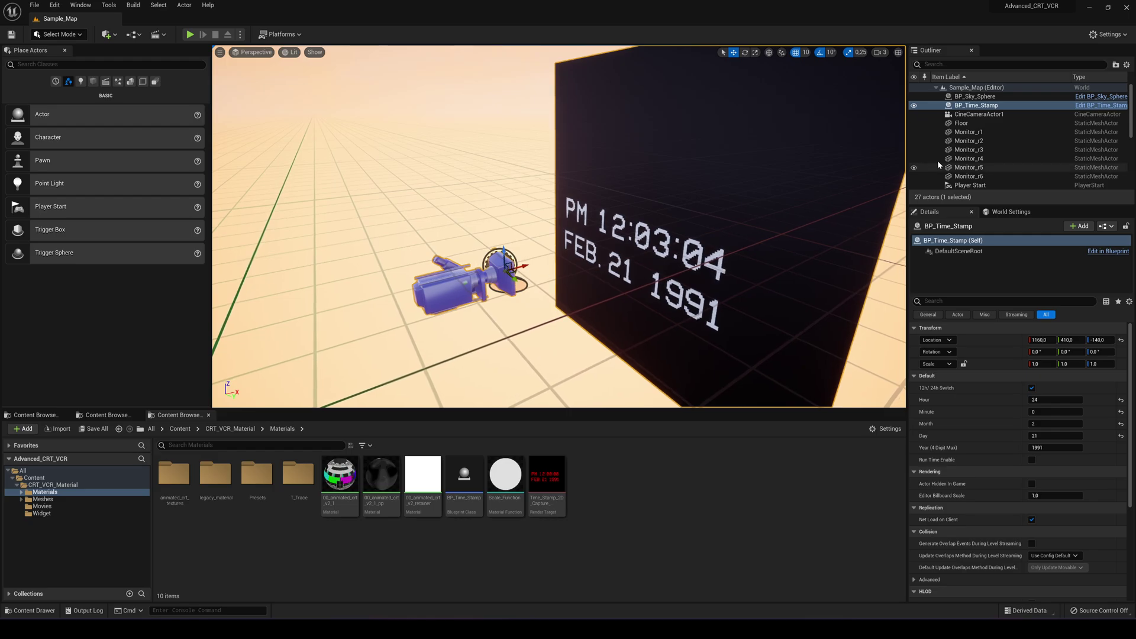
key("w")
right_click_drag(660, 216, 716, 217)
key("s")
right_click_drag(524, 279, 499, 267)
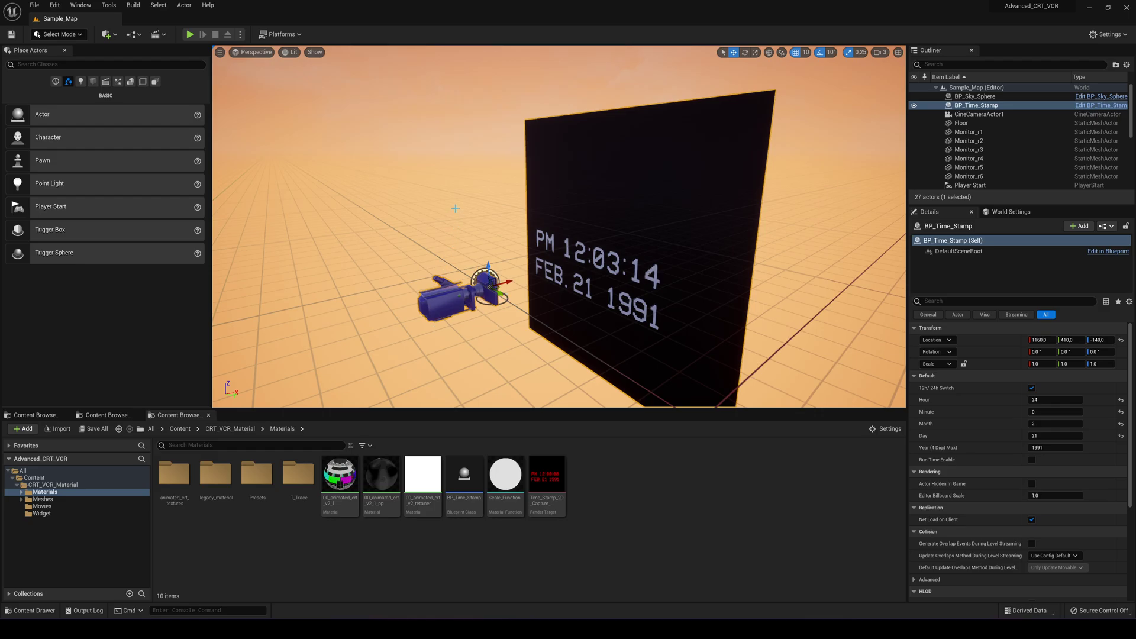
mouse_move(618, 248)
right_mouse_down()
mouse_move(628, 249)
mouse_move(618, 249)
right_mouse_up()
key("w")
key("Delete")
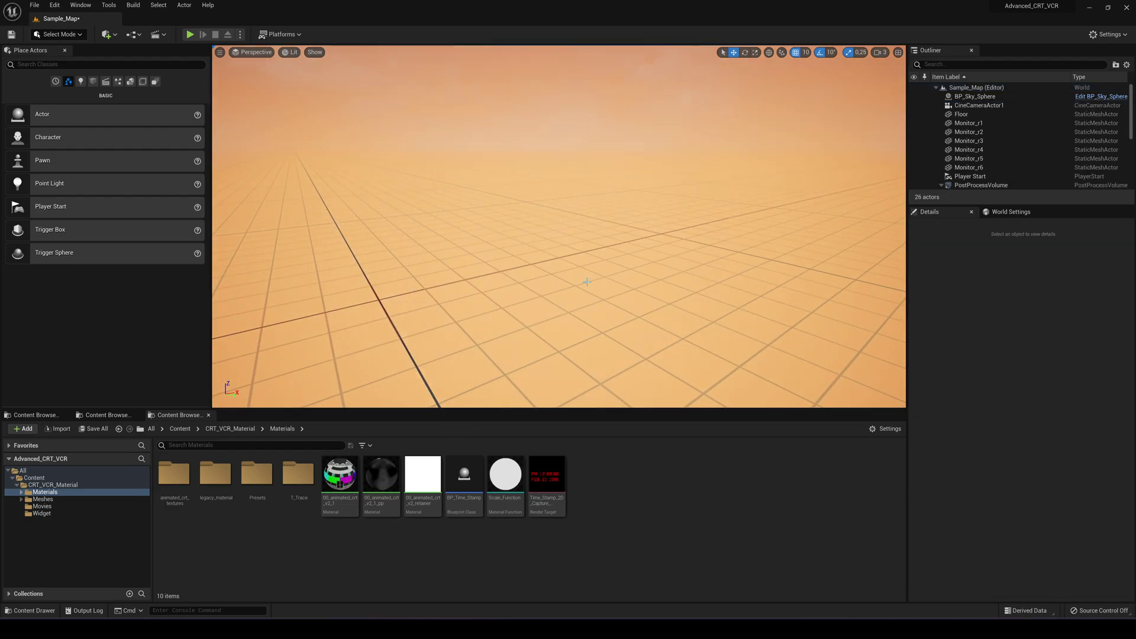
Place a new BP_Time_Stamp instance from the Materials folder into the empty area and bring its display into view
left_click_drag(480, 484, 522, 330)
key("w")
right_click_drag(522, 331, 532, 339)
key("w")
right_click_drag(280, 349, 313, 343)
key("s")
key("w")
key("a")
key("a")
key("d")
key("s")
mouse_move(794, 302)
right_mouse_down()
mouse_move(776, 300)
mouse_move(794, 302)
right_mouse_up()
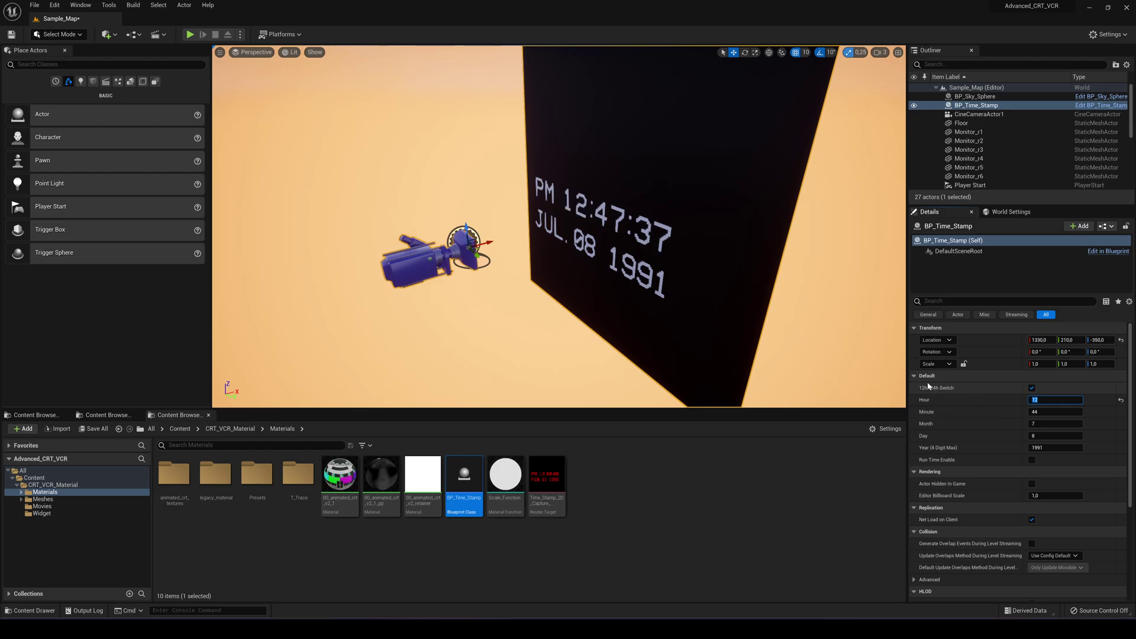
Set the BP_Time_Stamp actor's hour to 5 and minute to 35
type("5")
key("Return")
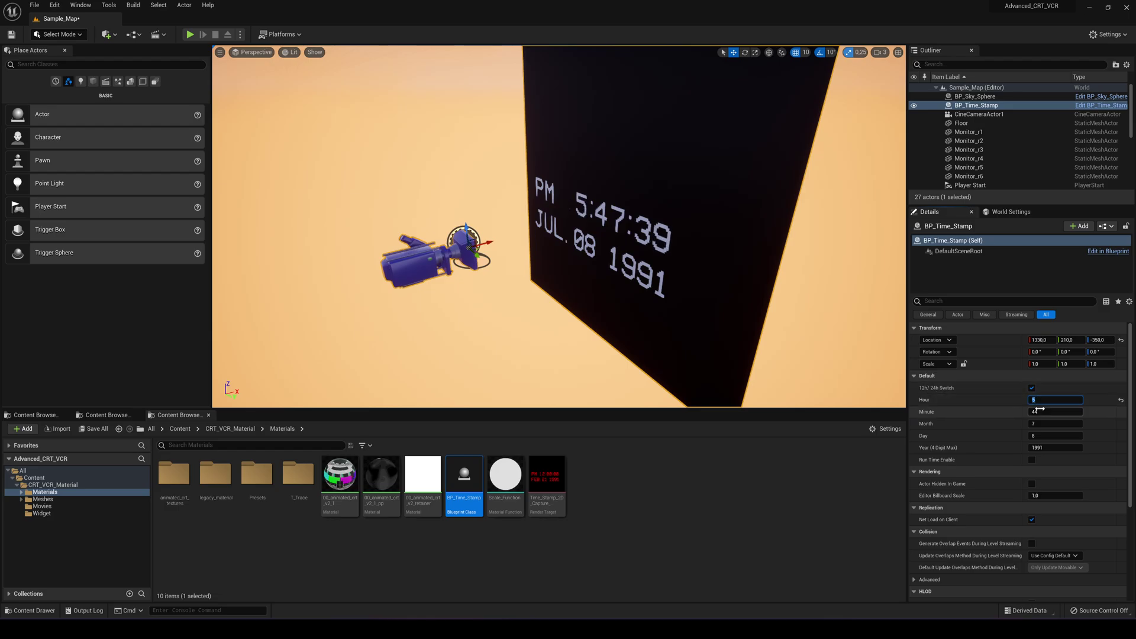
type("35")
key("Return")
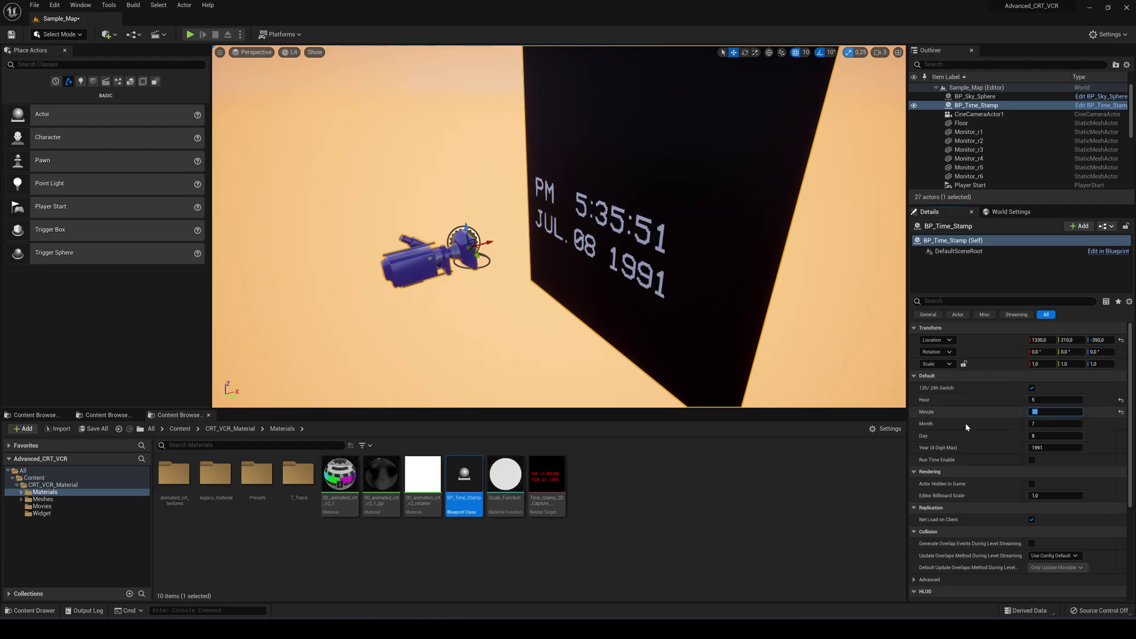
Reset the time stamp's minute to 0, check the display, and change the minute to 5
key("Return")
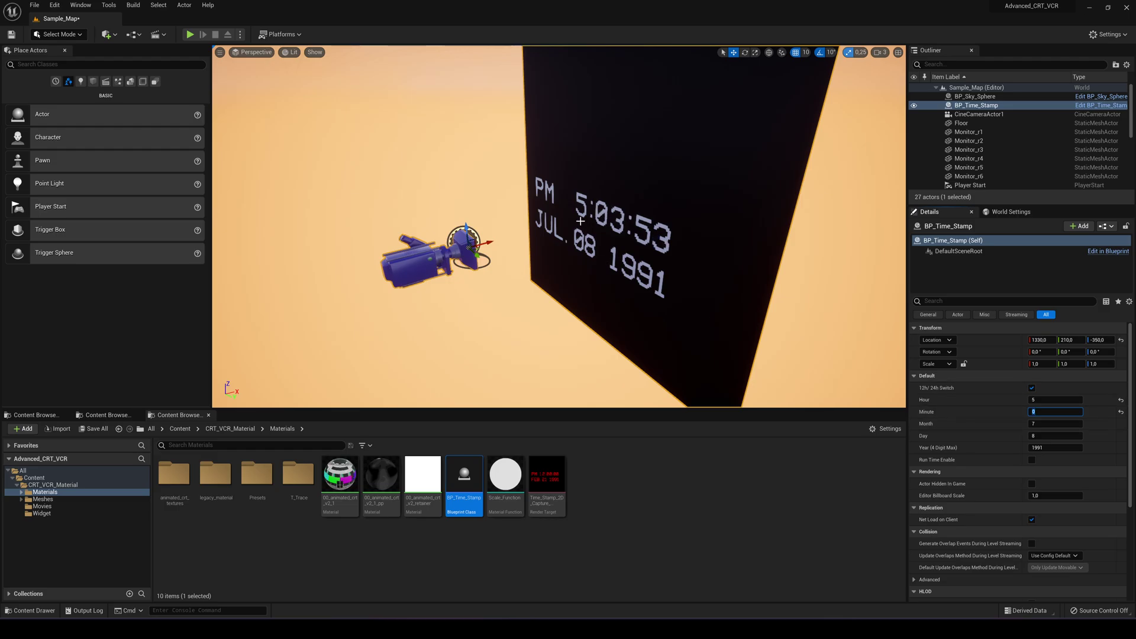
scroll(614, 223, "up", 5)
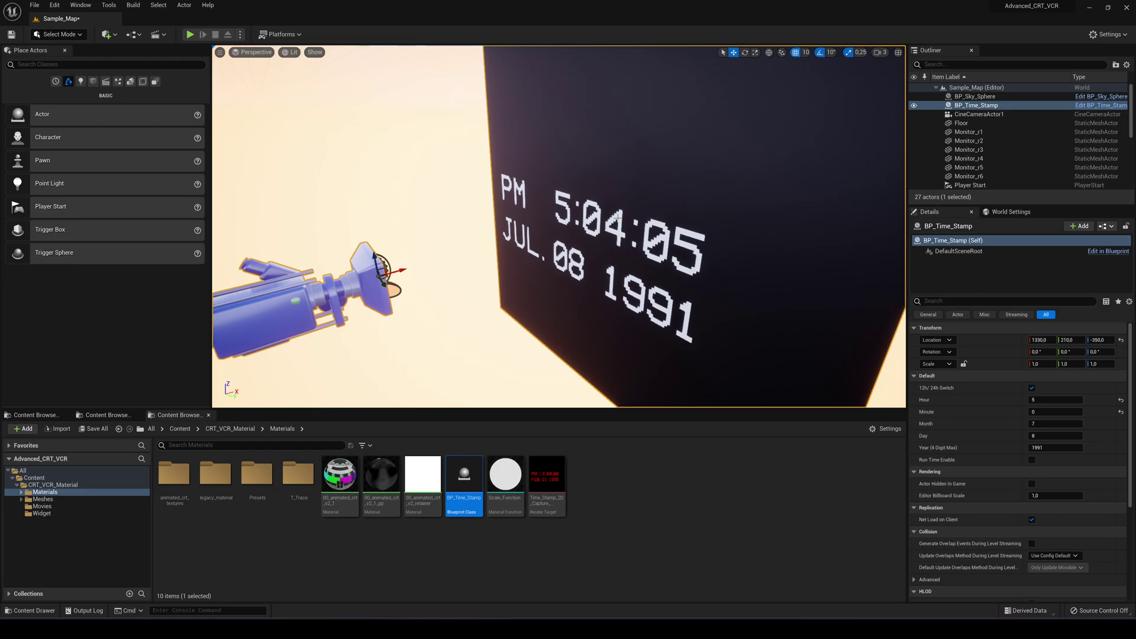
left_click(1044, 412)
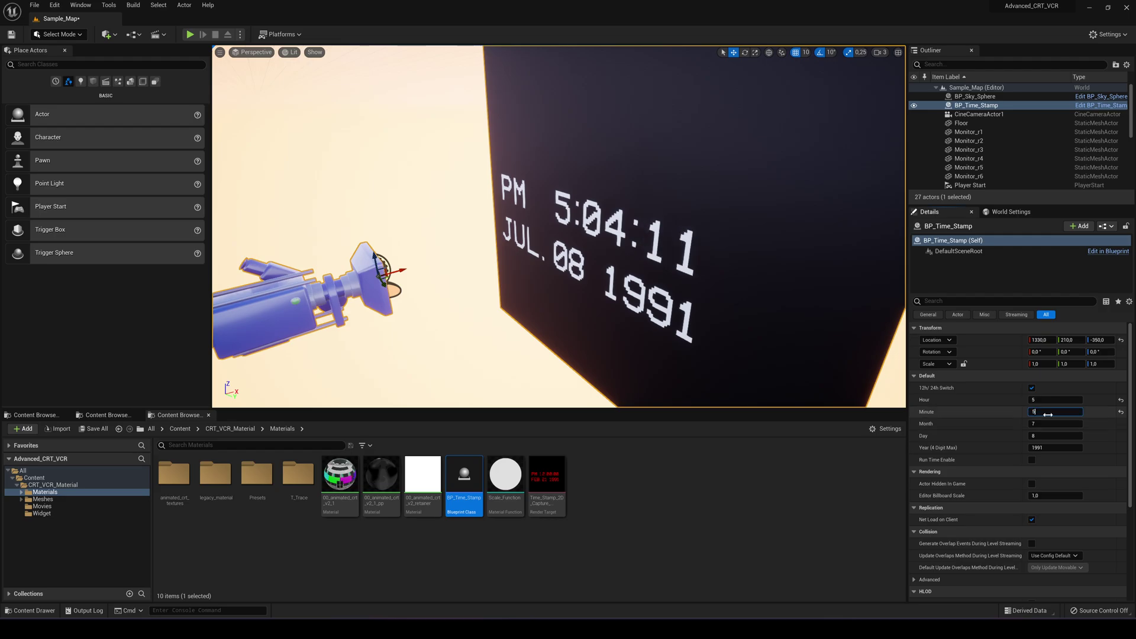
type("5")
key("Return")
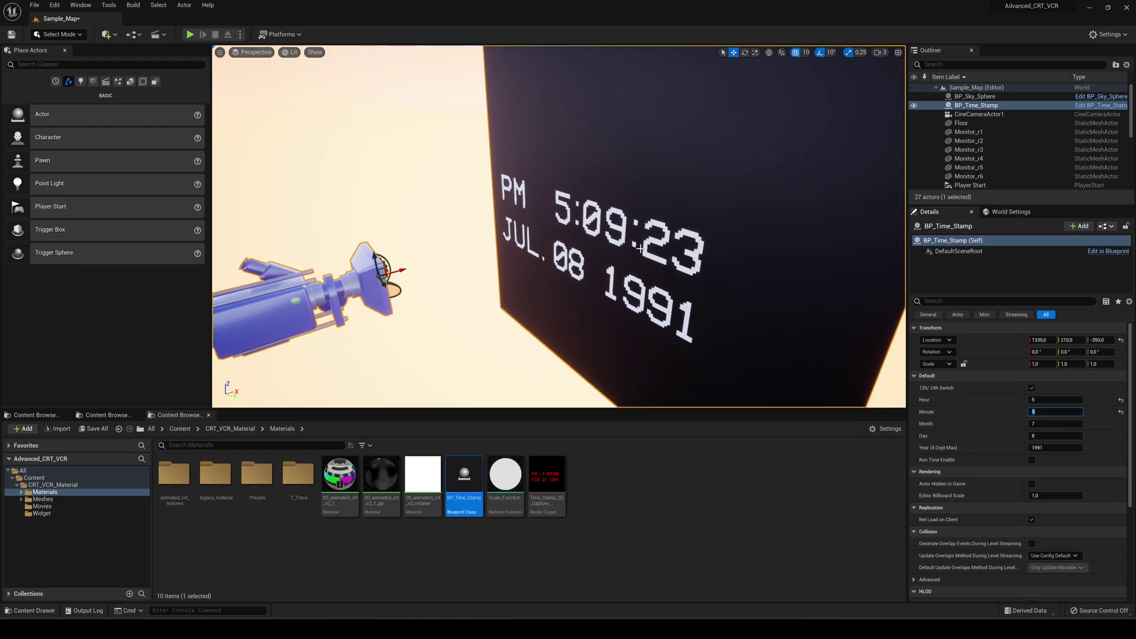
Set the time stamp's minute to 15 and its month to 8
right_click_drag(558, 199, 558, 172)
key("s")
key("w")
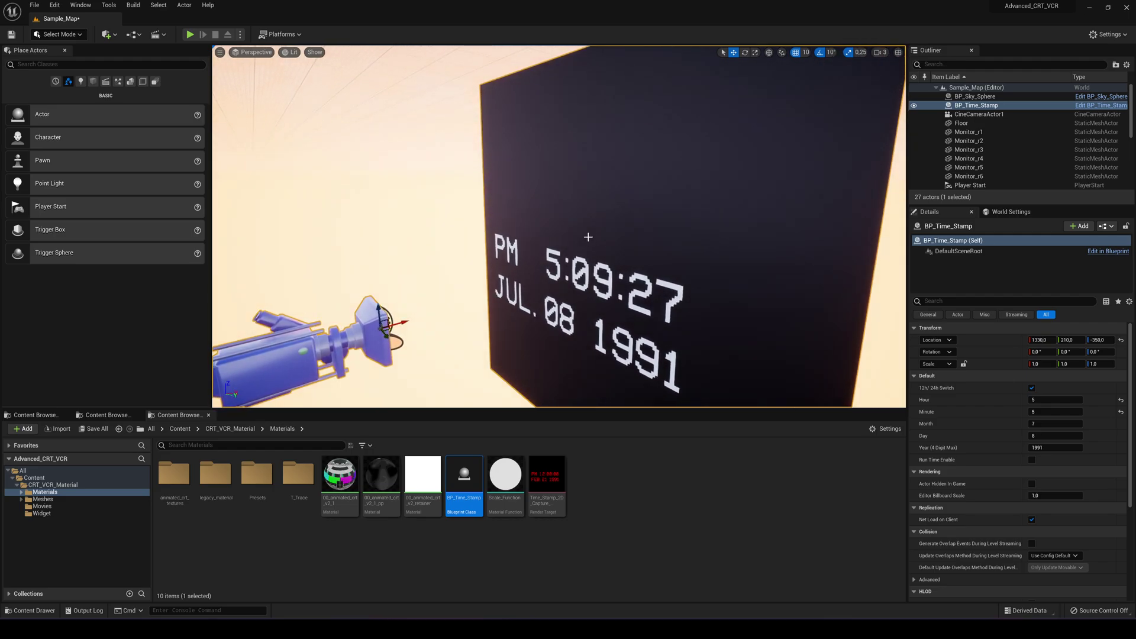
right_click_drag(442, 249, 426, 256)
right_click_drag(559, 204, 565, 232)
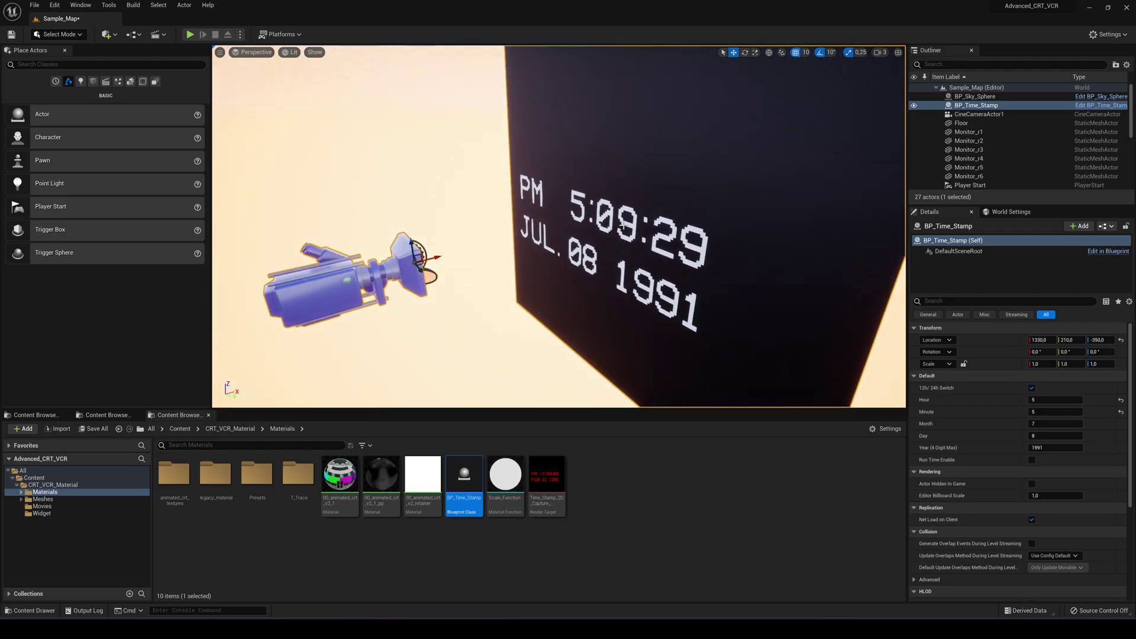
left_click_drag(654, 228, 700, 220)
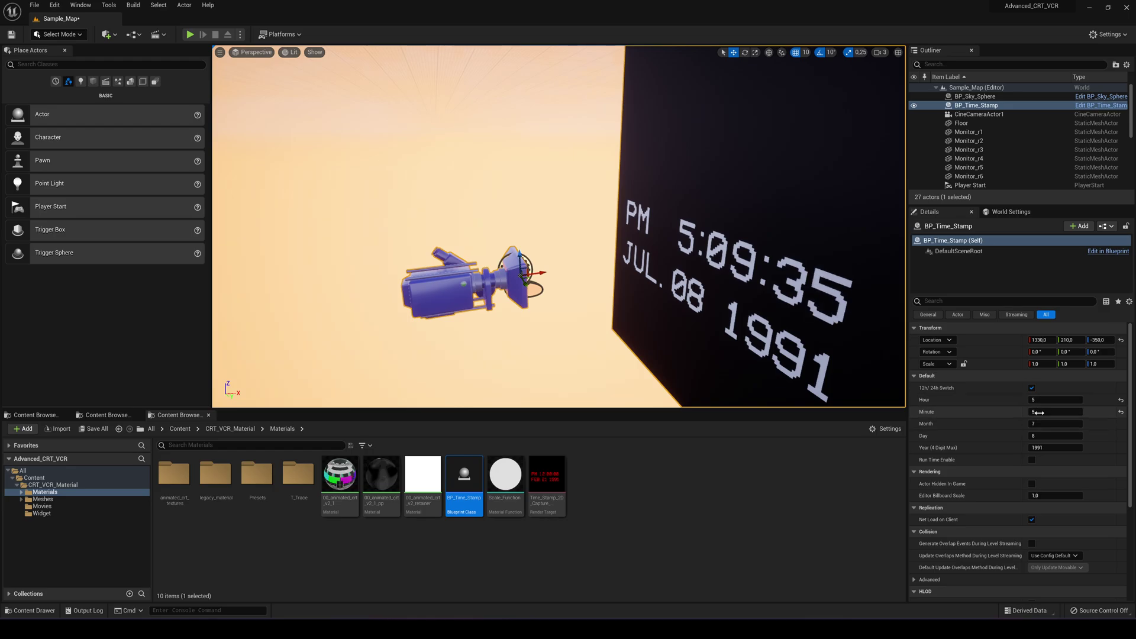
type("15")
key("Return")
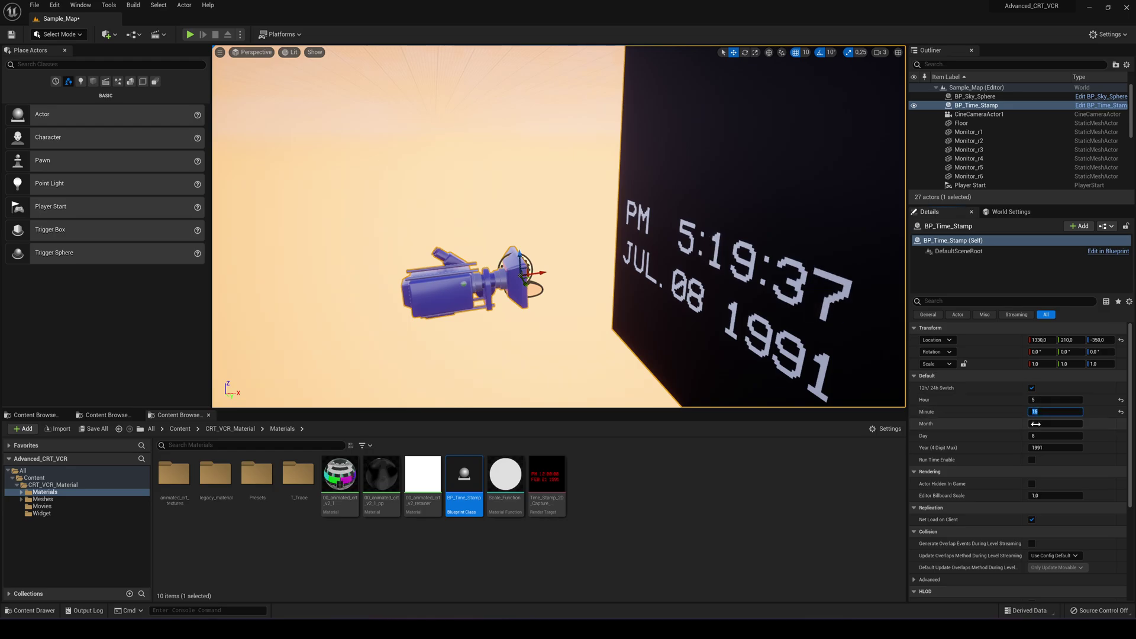
type("8")
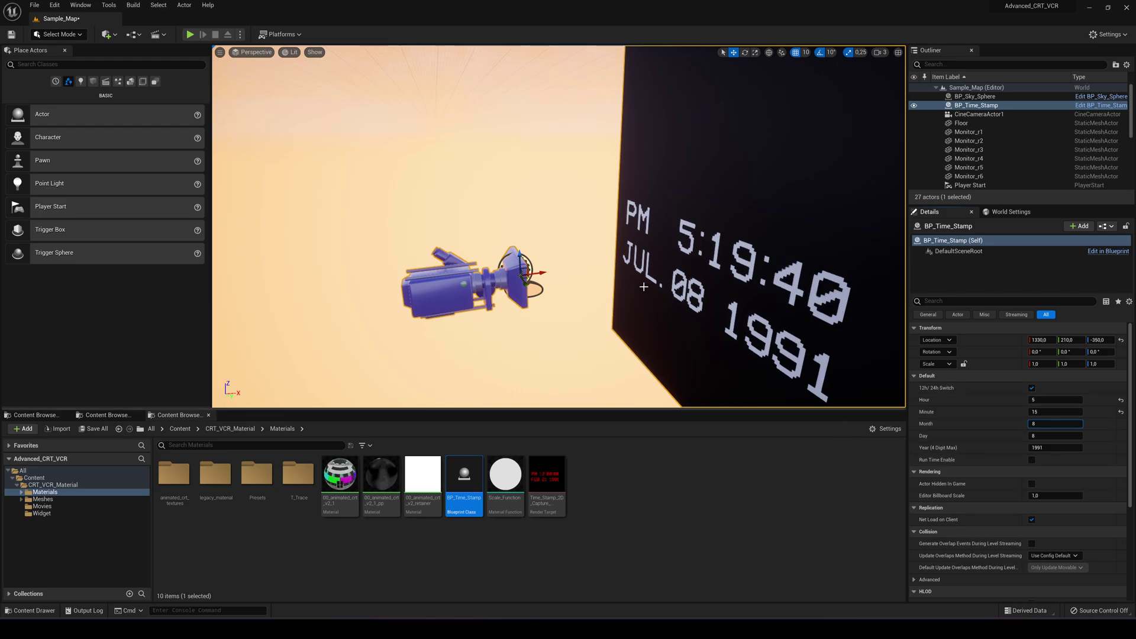
key("Tab")
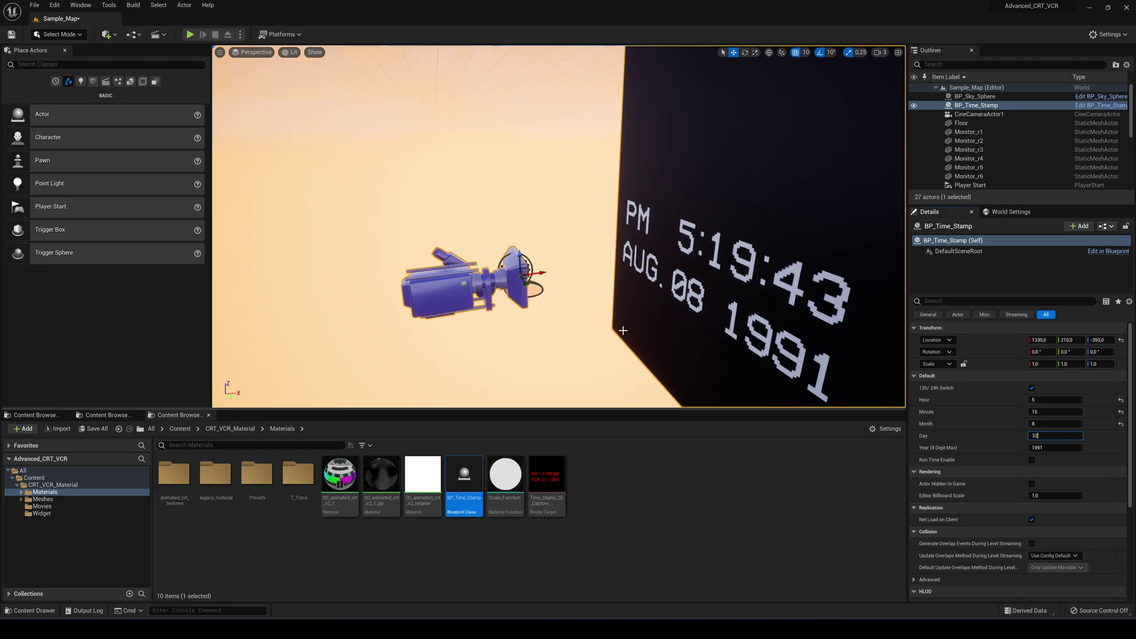
Try 32 as the time stamp's day and check the display, and change the day to 28
type("32")
key("Return")
key("BackSpace")
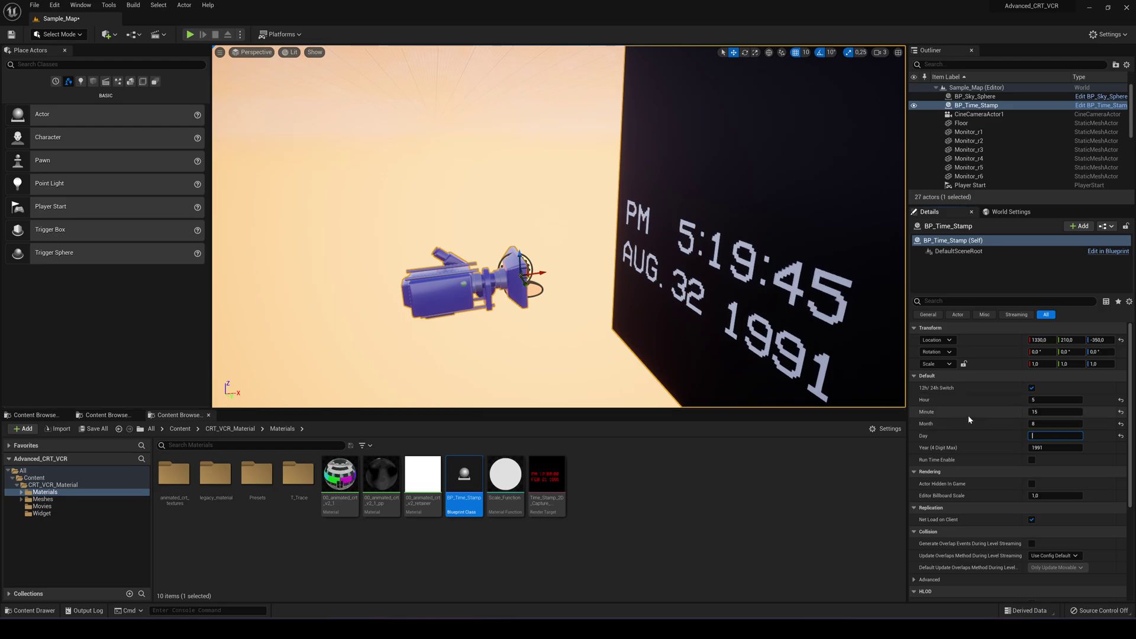
type("28")
key("Return")
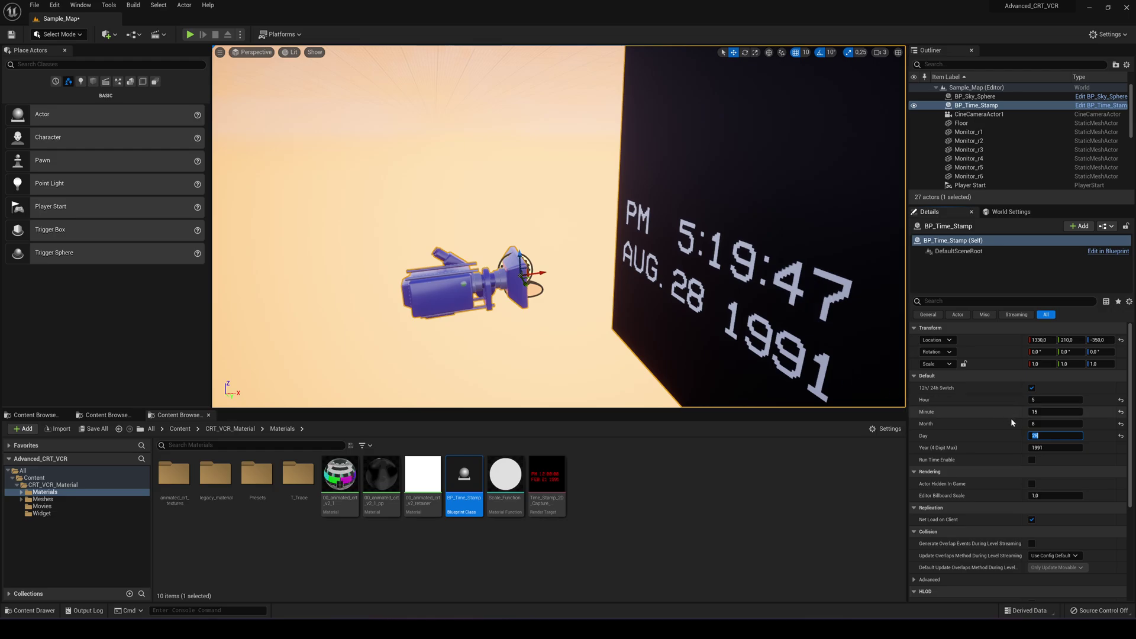
Set the time stamp's year to 2005 and check the date on its display
left_click(1048, 447)
type("200")
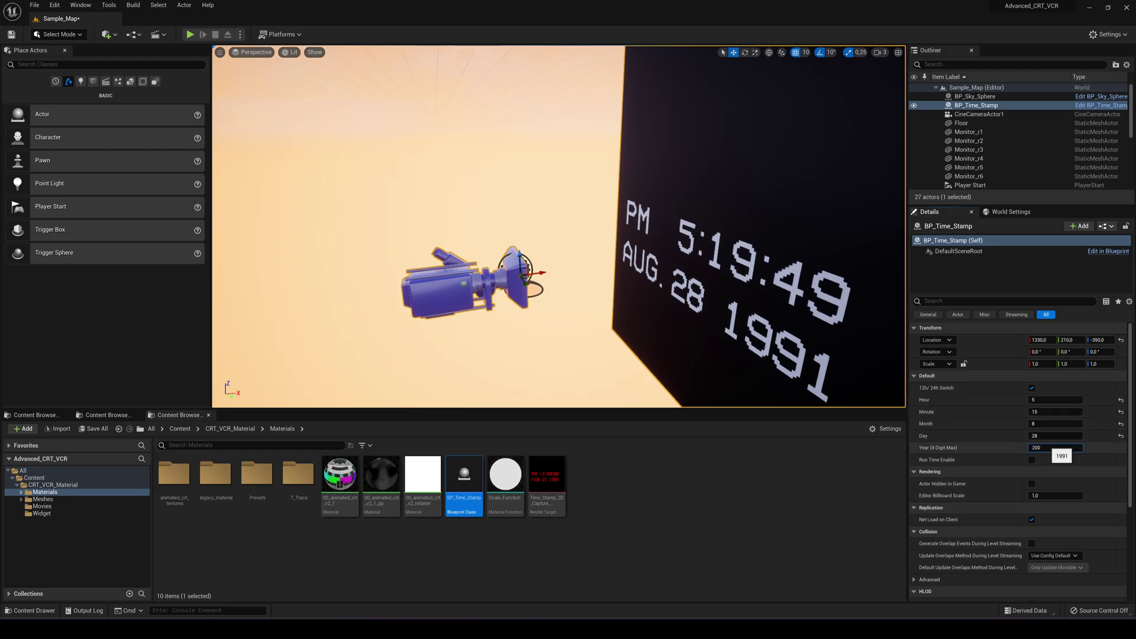
type("5")
key("Return")
mouse_move(760, 340)
right_mouse_down()
mouse_move(781, 349)
mouse_move(760, 340)
right_mouse_up()
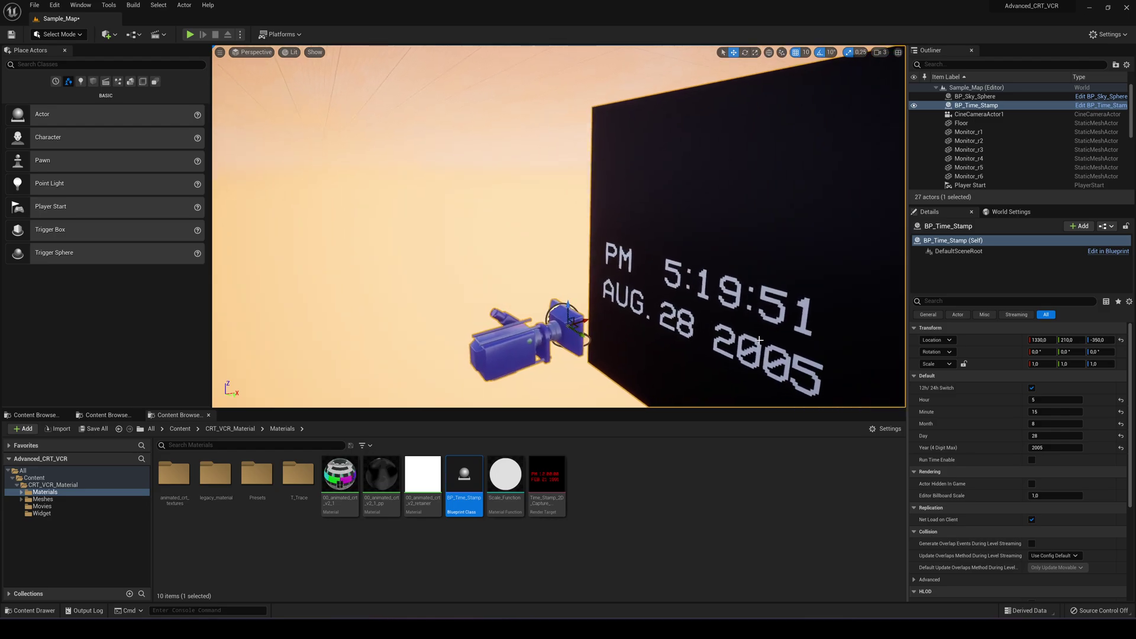
Switch the time stamp to the 24-hour format and try the hour values 14 and 20
left_click(1032, 388)
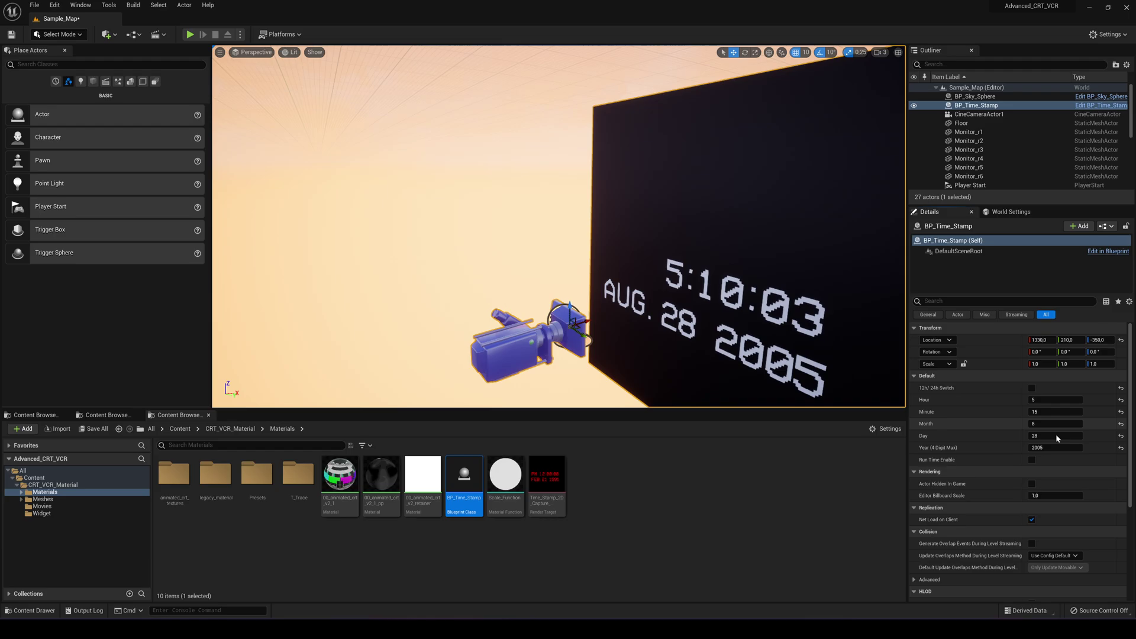
left_click(1041, 400)
key("Return")
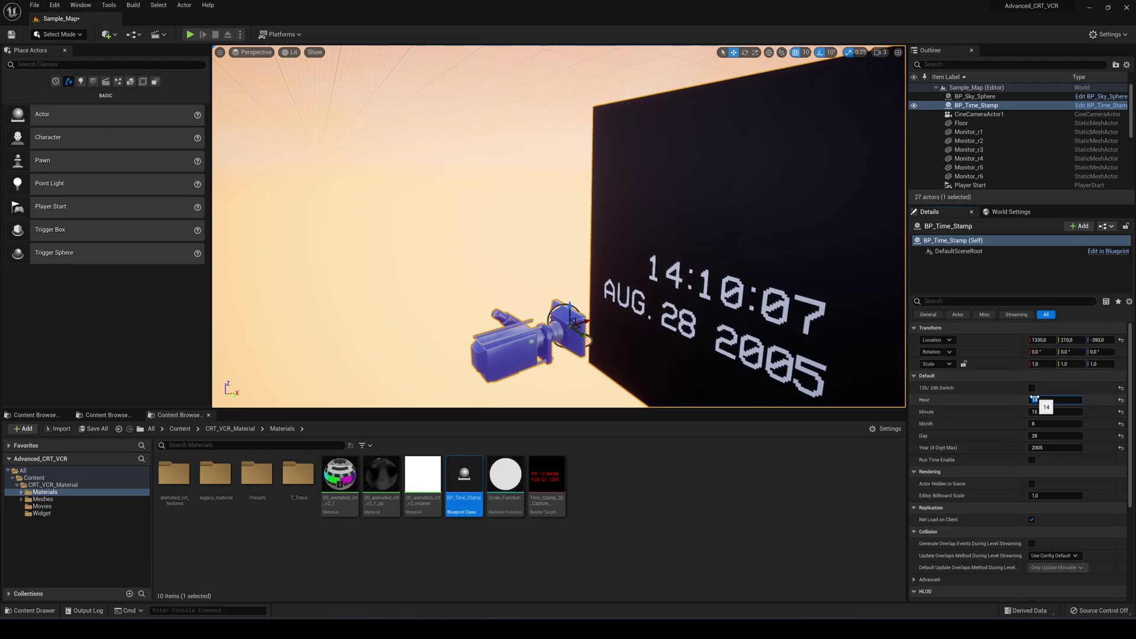
type("20")
key("Return")
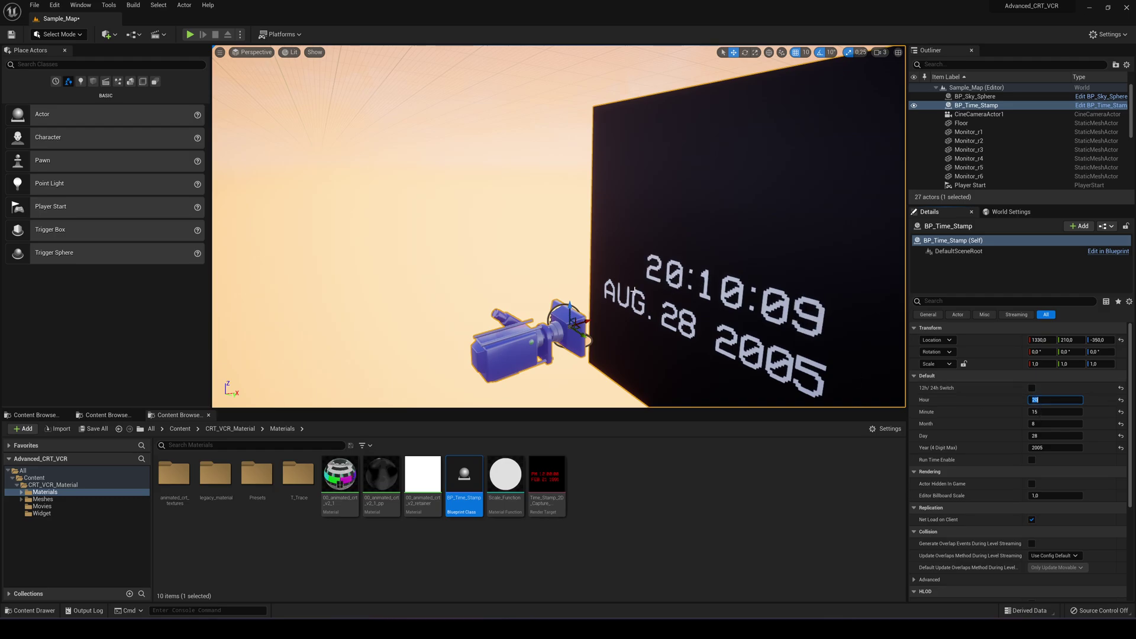
right_click_drag(743, 312, 776, 326)
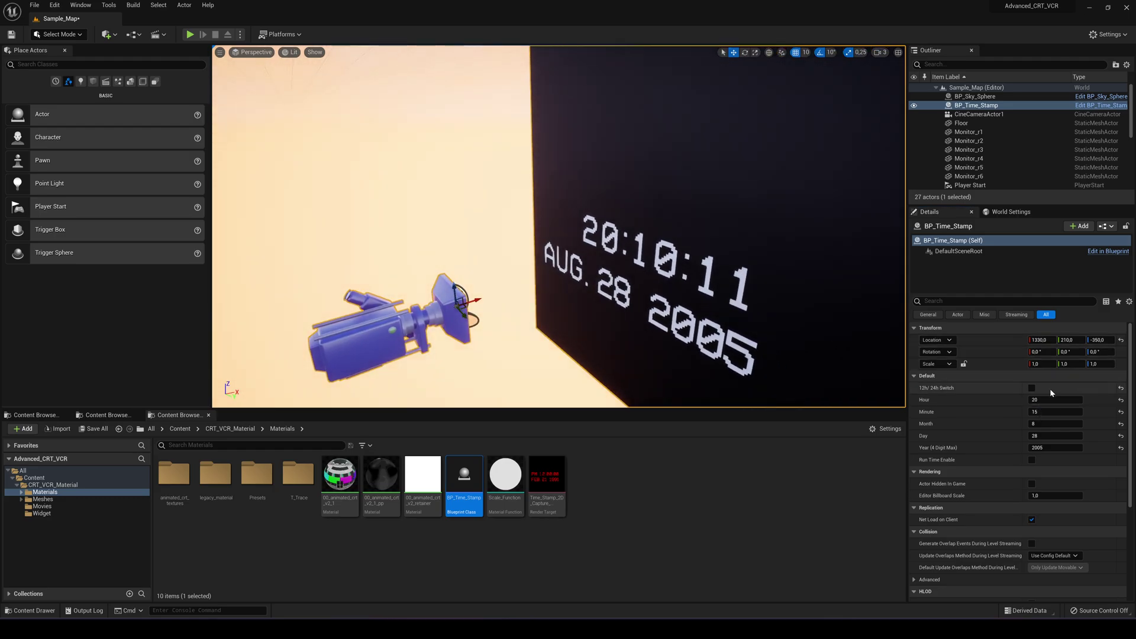
Switch the time stamp back to the 12-hour format and try hour 23, changing it to 22
left_click(1033, 389)
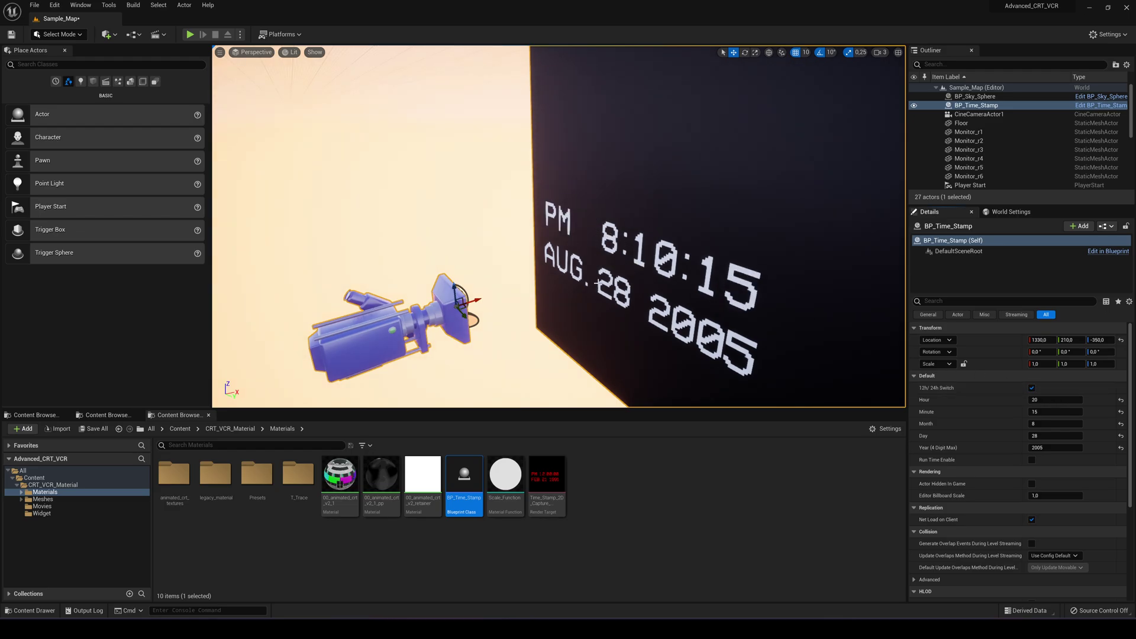
left_click(1033, 400)
type("23")
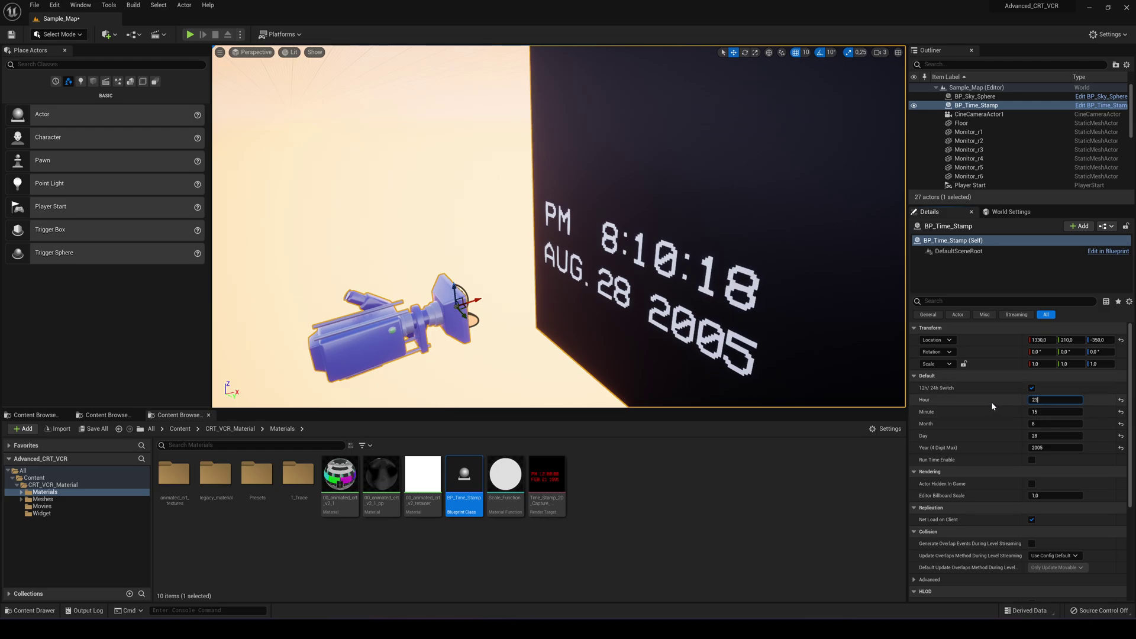
key("Return")
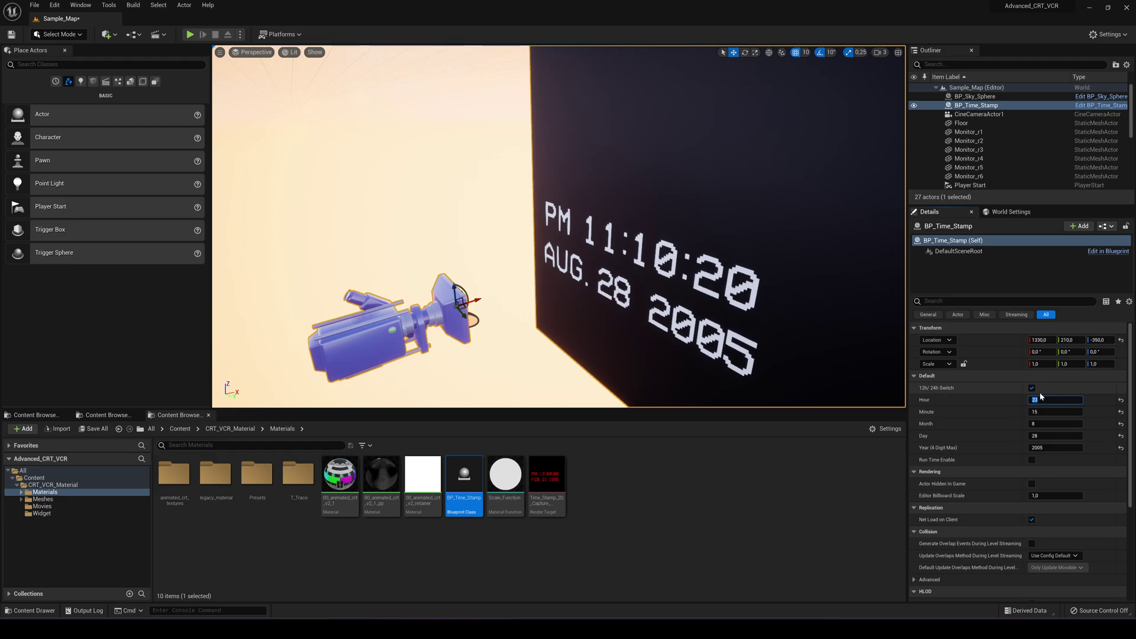
type("22")
key("Return")
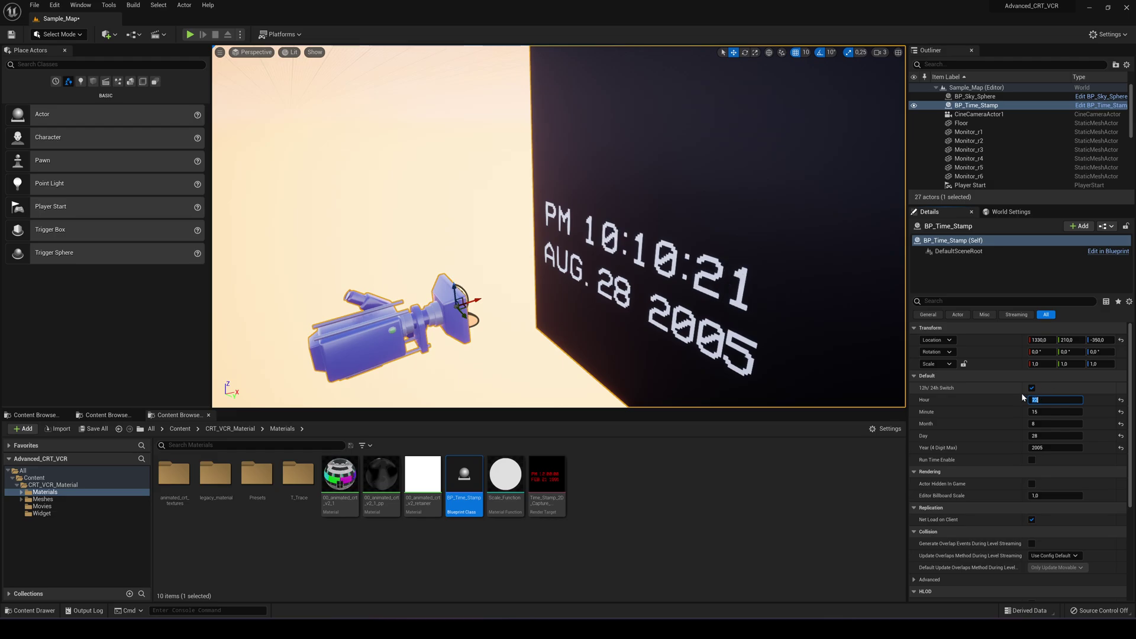
Open the time stamp's 2D capture render target beside the display and nudge the BP_Time_Stamp actor to refresh the captured time
key("s")
mouse_move(589, 265)
right_mouse_down()
mouse_move(603, 257)
mouse_move(563, 253)
mouse_move(585, 262)
mouse_move(612, 243)
mouse_move(607, 254)
right_mouse_up()
key("w")
key("w")
key("d")
double_click(548, 481)
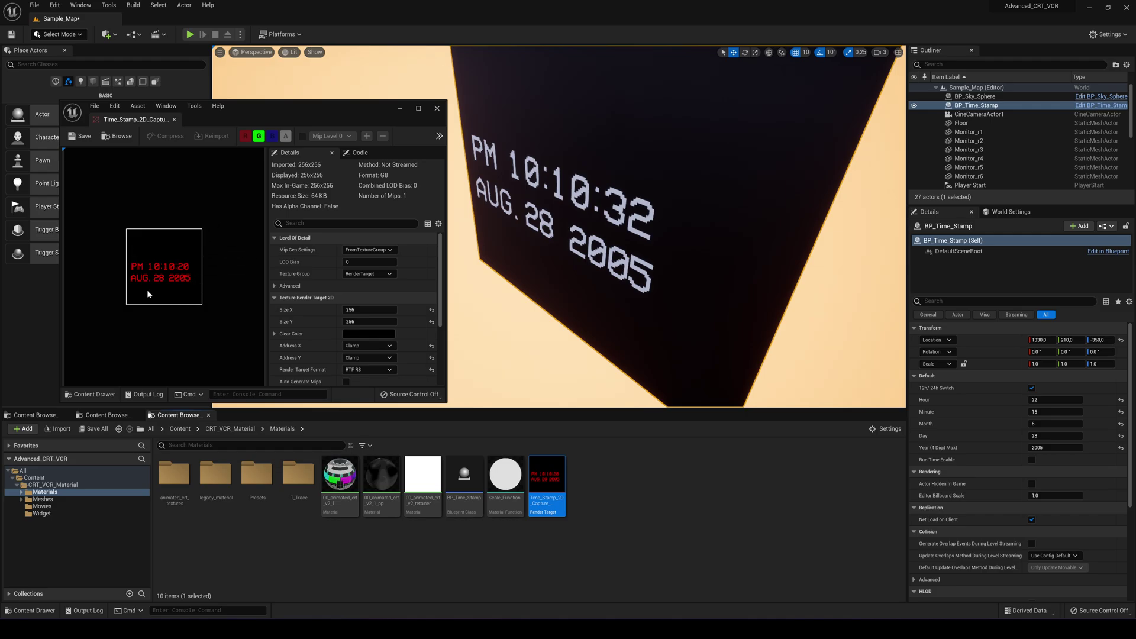
right_click_drag(515, 231, 474, 184)
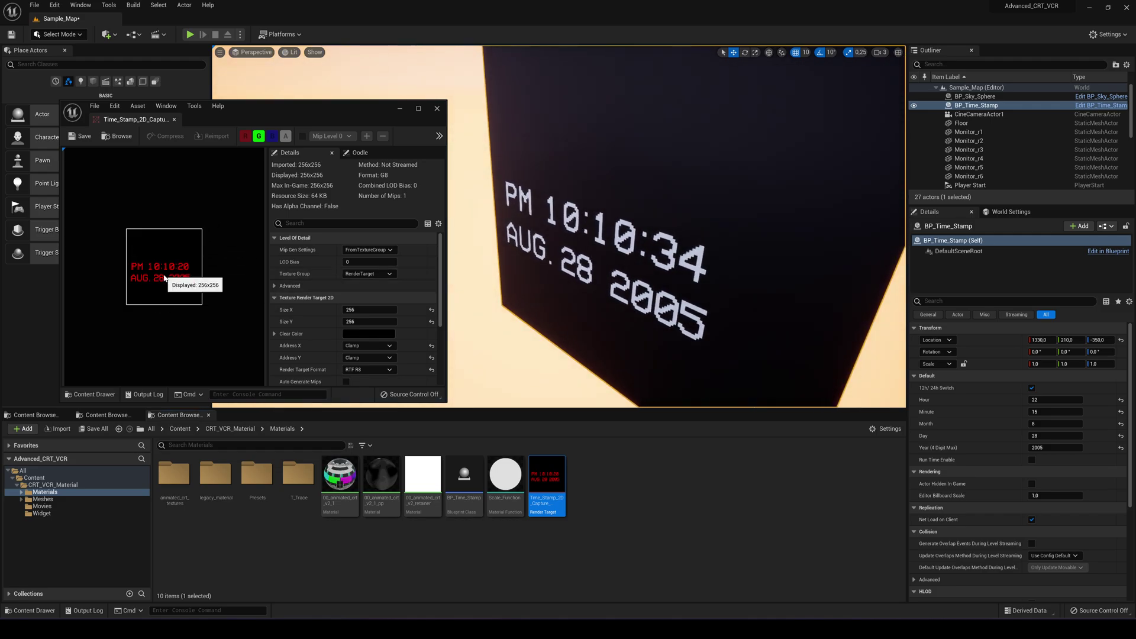
right_click_drag(554, 257, 555, 289)
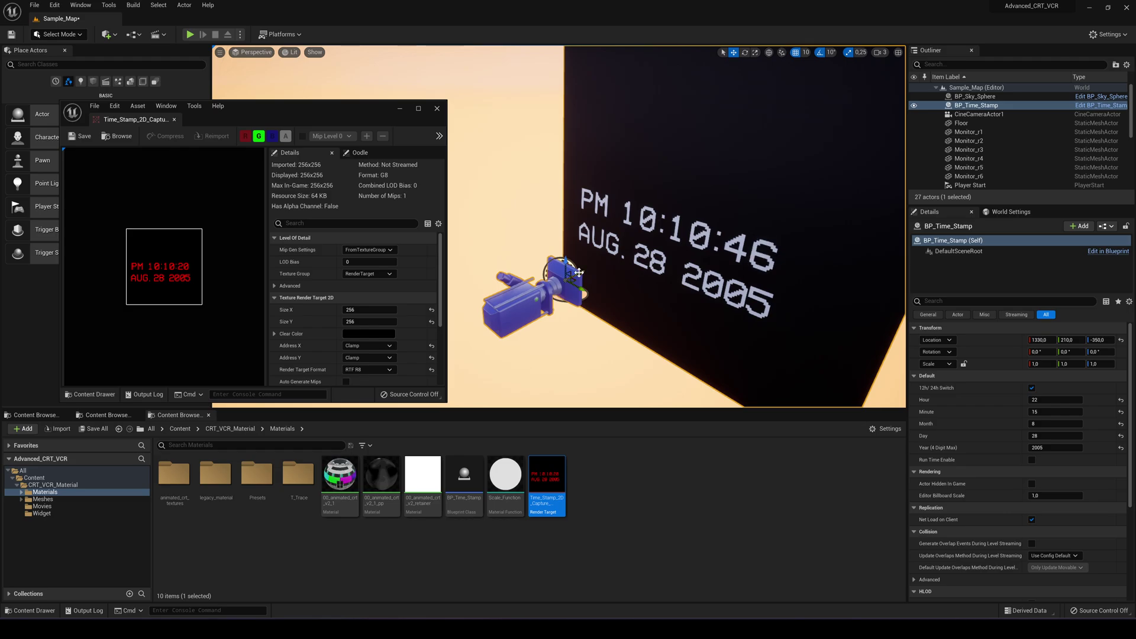
right_click_drag(662, 290, 577, 269)
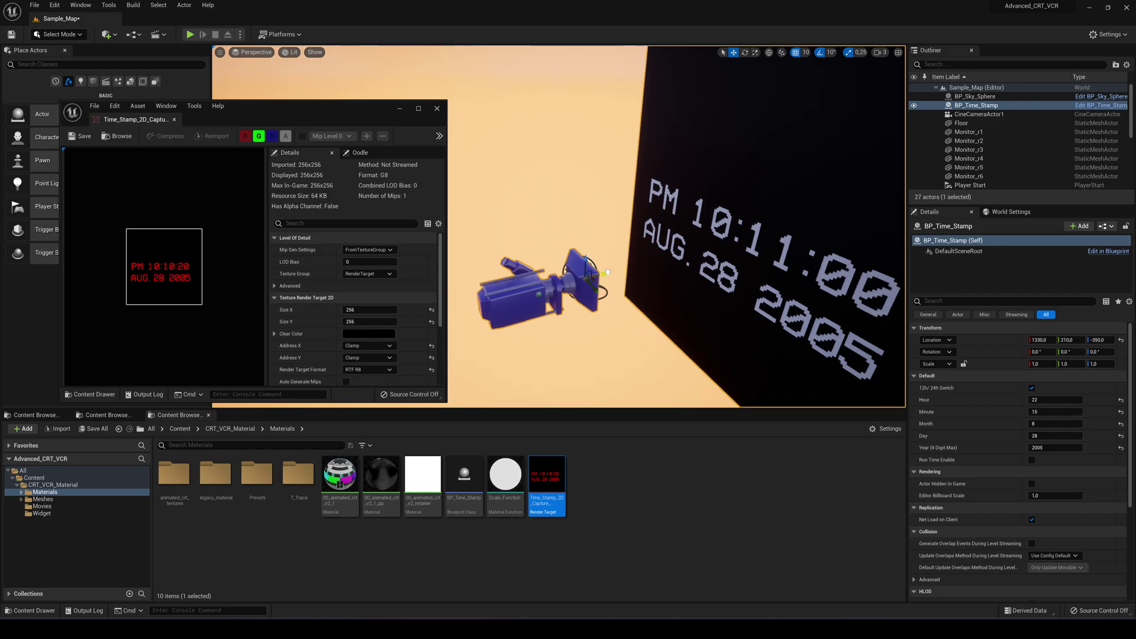
mouse_move(608, 272)
left_mouse_down()
mouse_move(621, 267)
mouse_move(605, 271)
left_mouse_up()
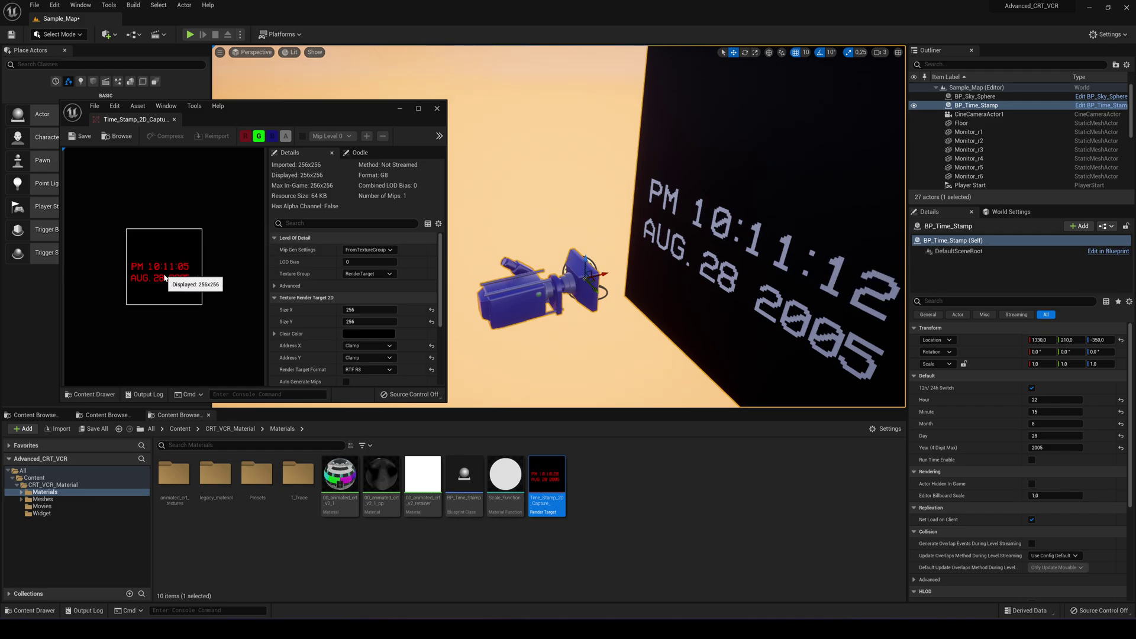
Close the render target window and examine the time stamp in the CRT overlay and on the BP_Time_Stamp actor's own display
right_click_drag(556, 207, 497, 193)
key("w")
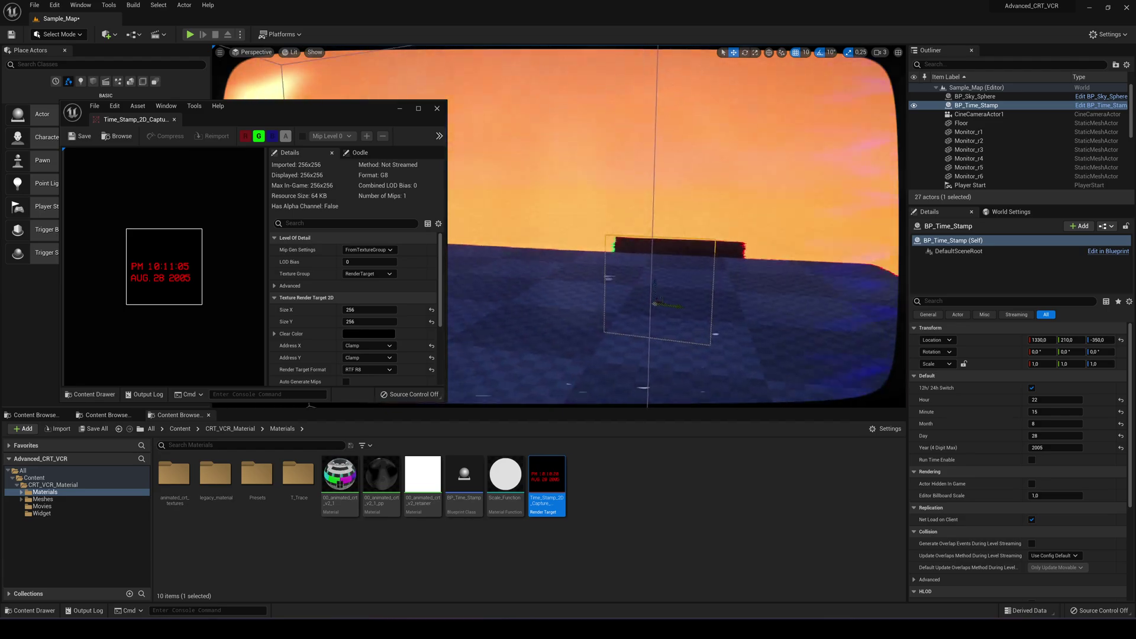
left_click(437, 109)
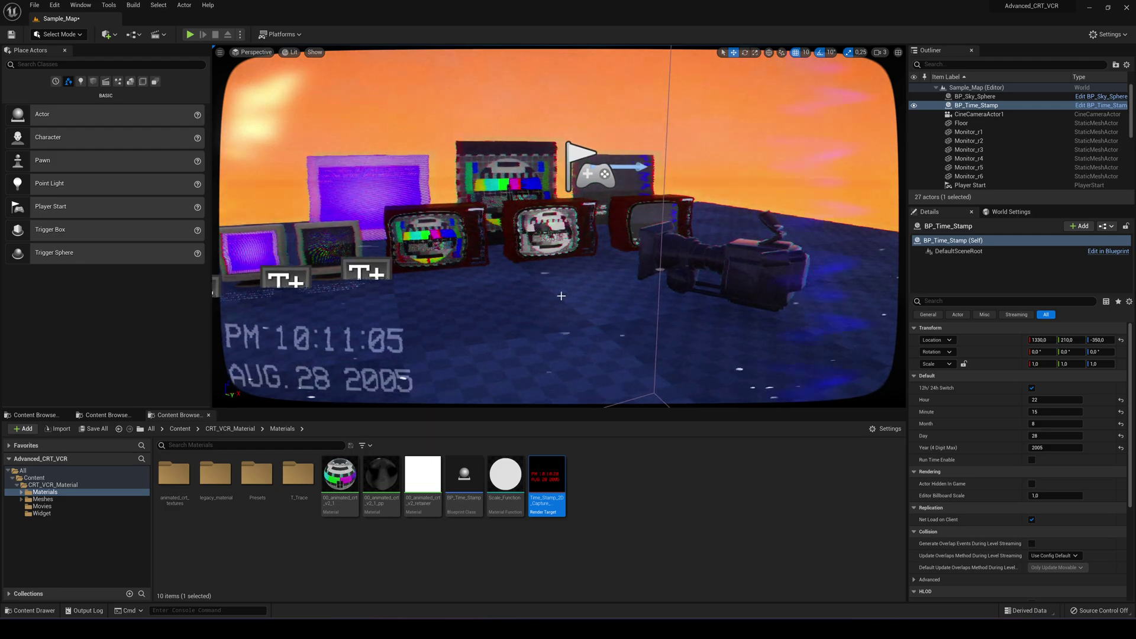
right_click_drag(561, 296, 710, 310)
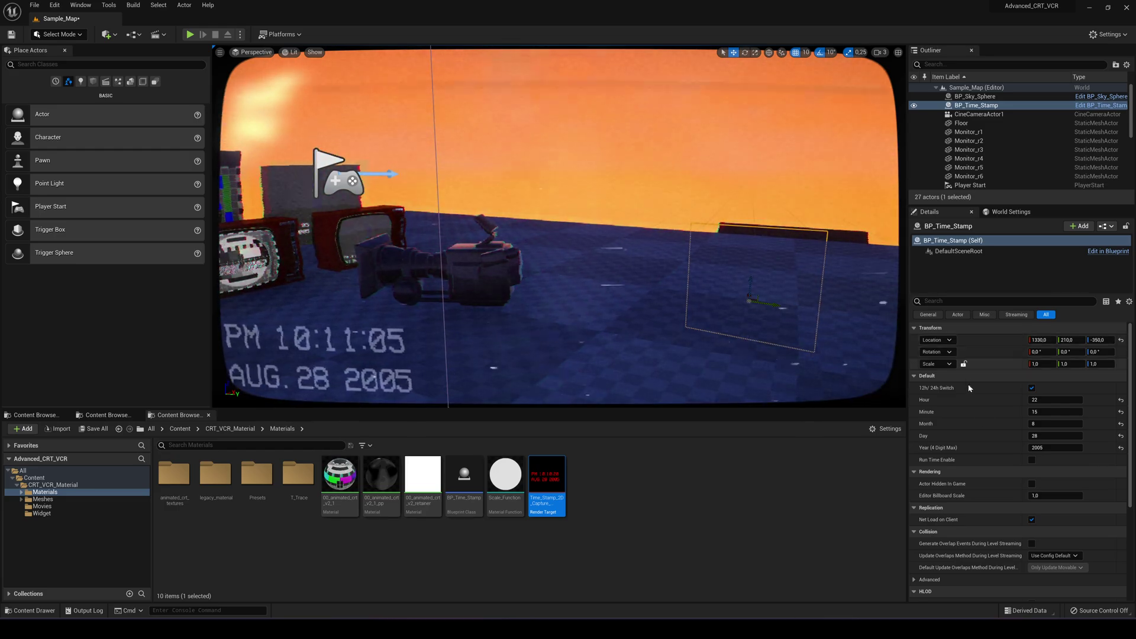
right_click_drag(728, 284, 802, 284)
key("w")
key("f")
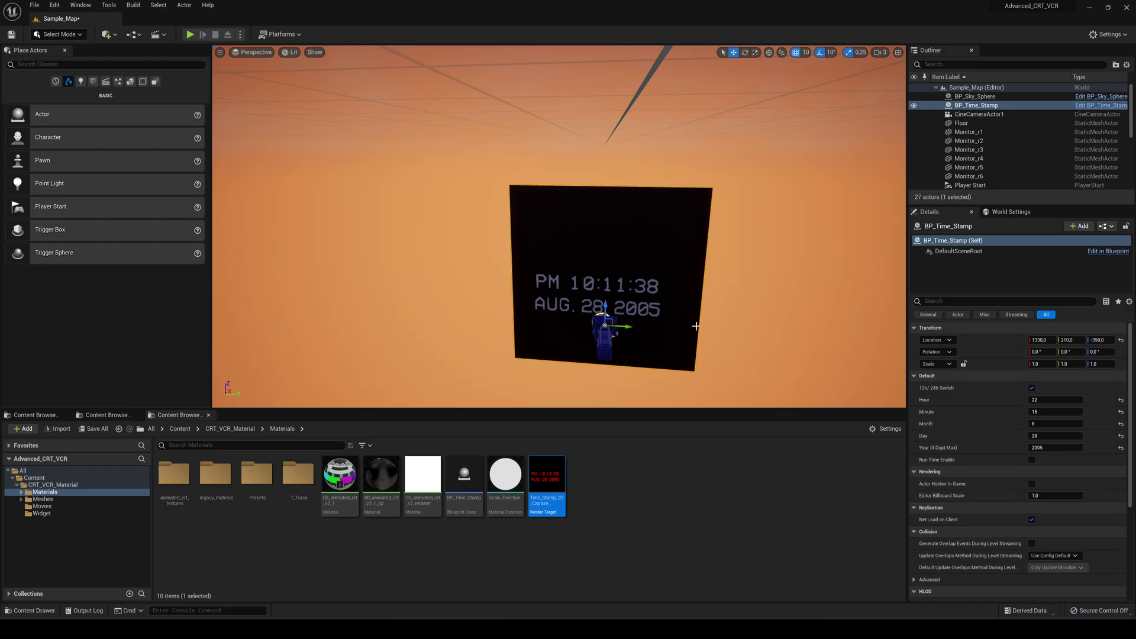
key("w")
right_click_drag(600, 333, 629, 302)
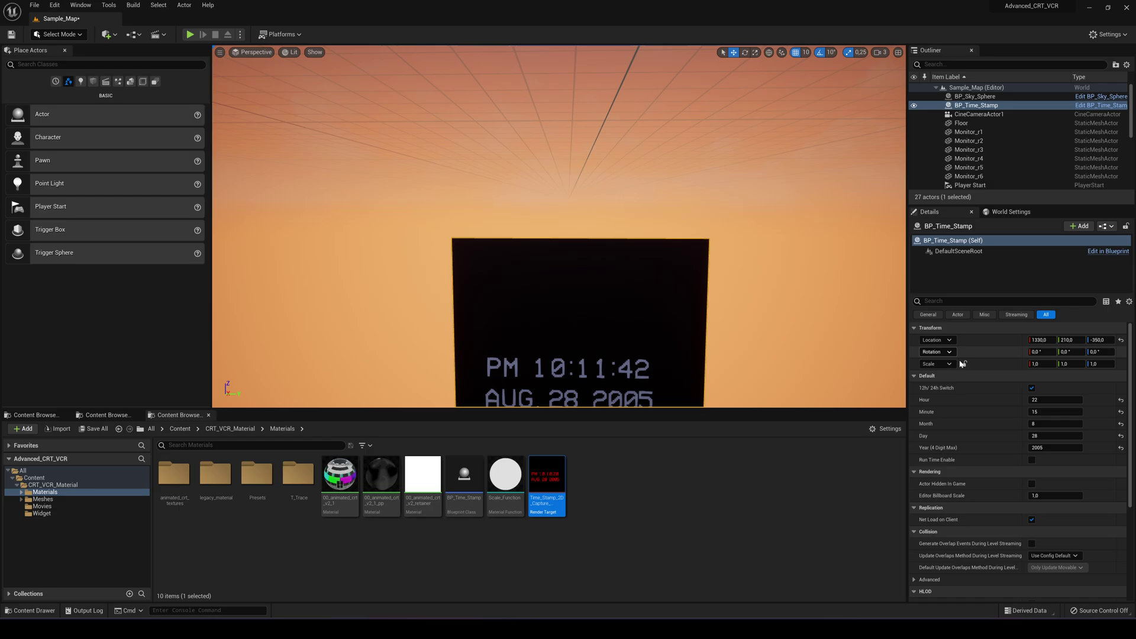
right_click_drag(613, 281, 637, 159)
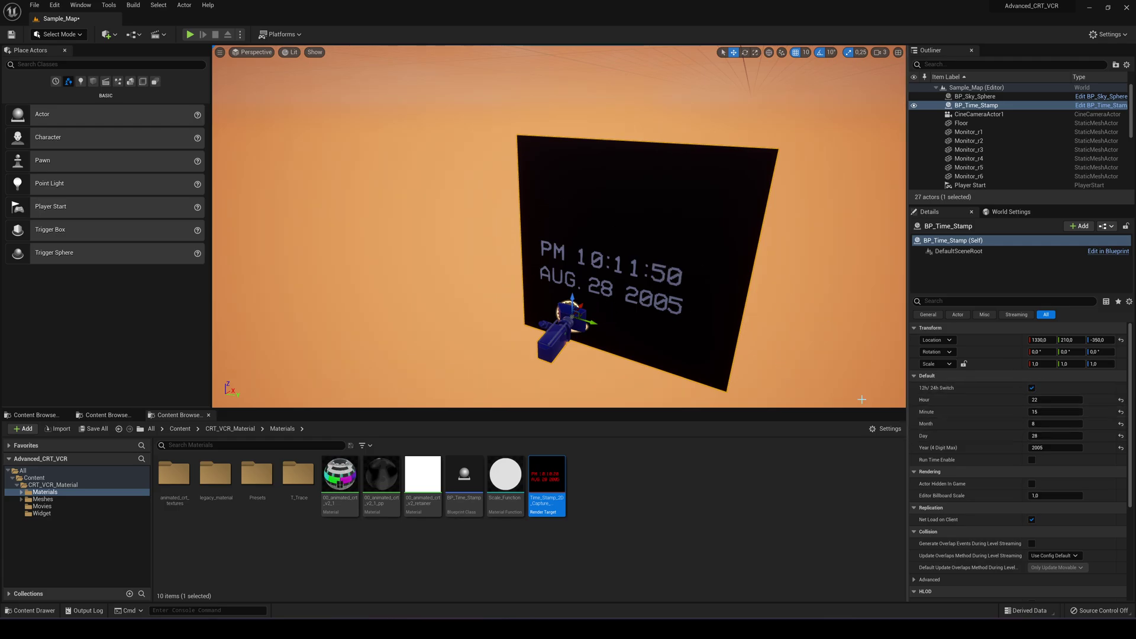
Turn on Run Time Enable for the time stamp and play the level to check the time shown on the monitors
left_click(1032, 461)
mouse_move(552, 99)
right_mouse_down()
mouse_move(580, 133)
mouse_move(503, 83)
mouse_move(414, 60)
mouse_move(568, 75)
mouse_move(604, 63)
mouse_move(553, 84)
right_mouse_up()
key("w")
key("s")
key("w")
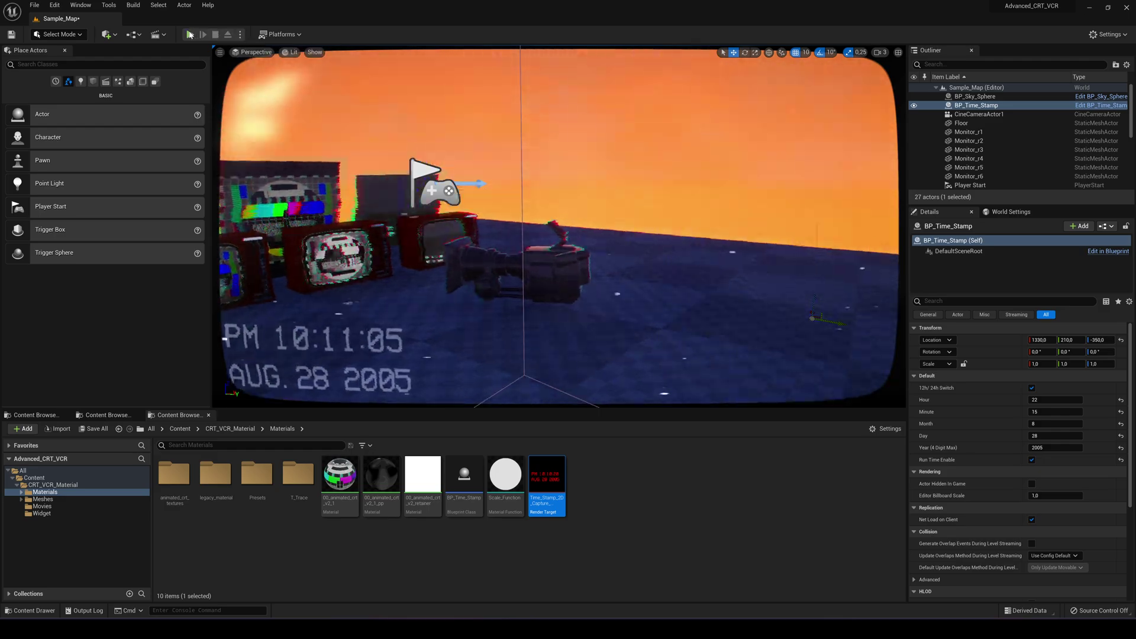
left_click(190, 35)
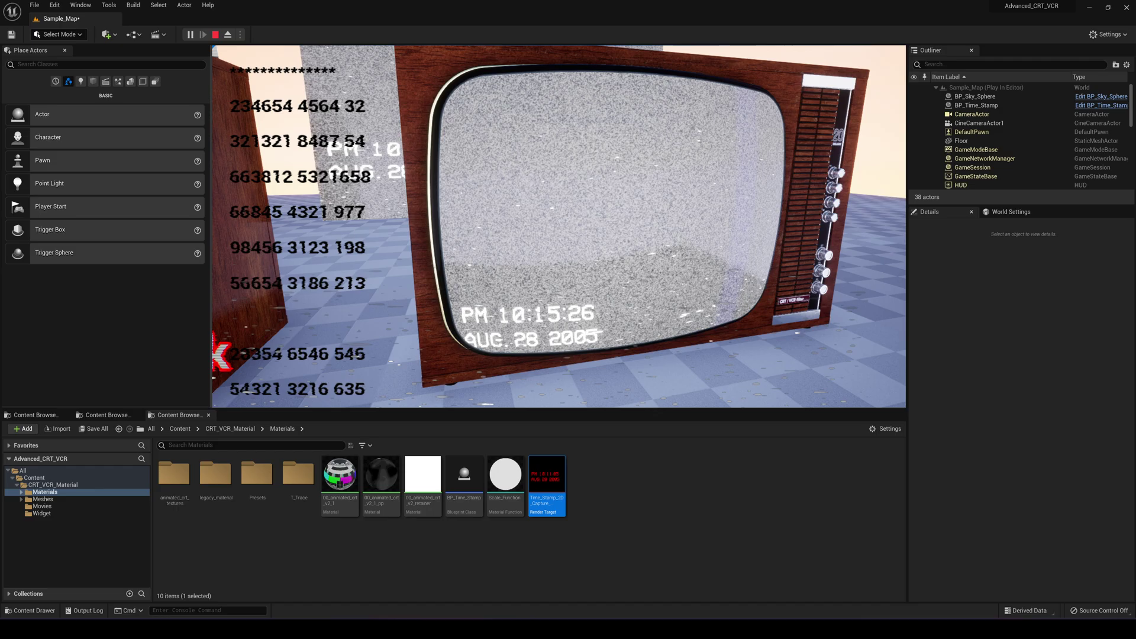
key("Escape")
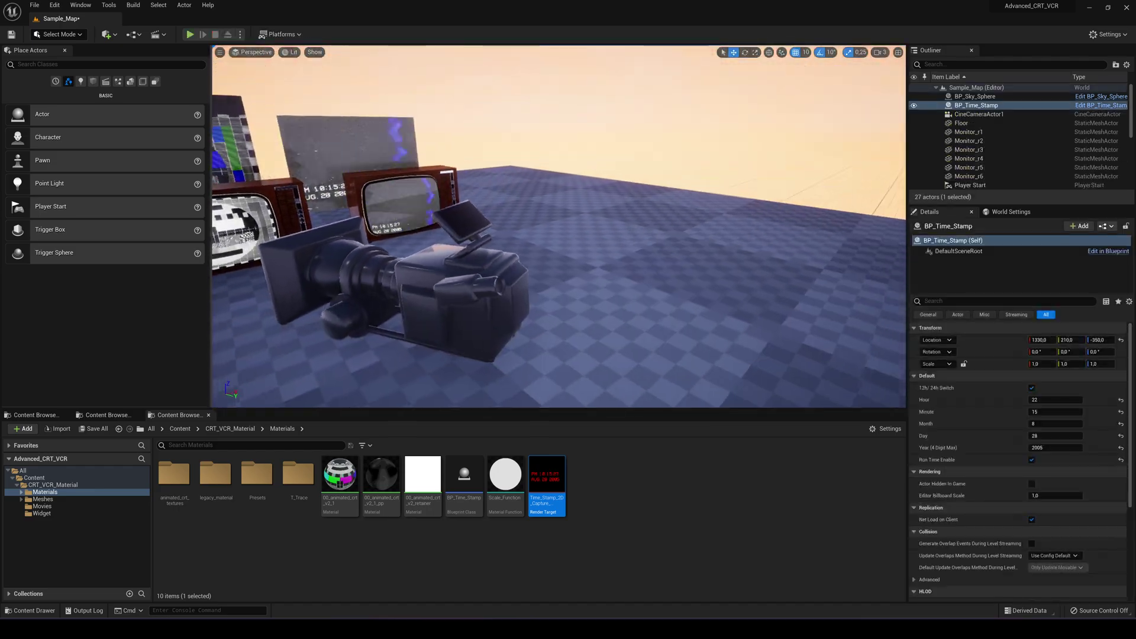
Turn off Run Time Enable for the time stamp and play the level again to compare the monitors' time
right_click_drag(558, 237, 681, 202)
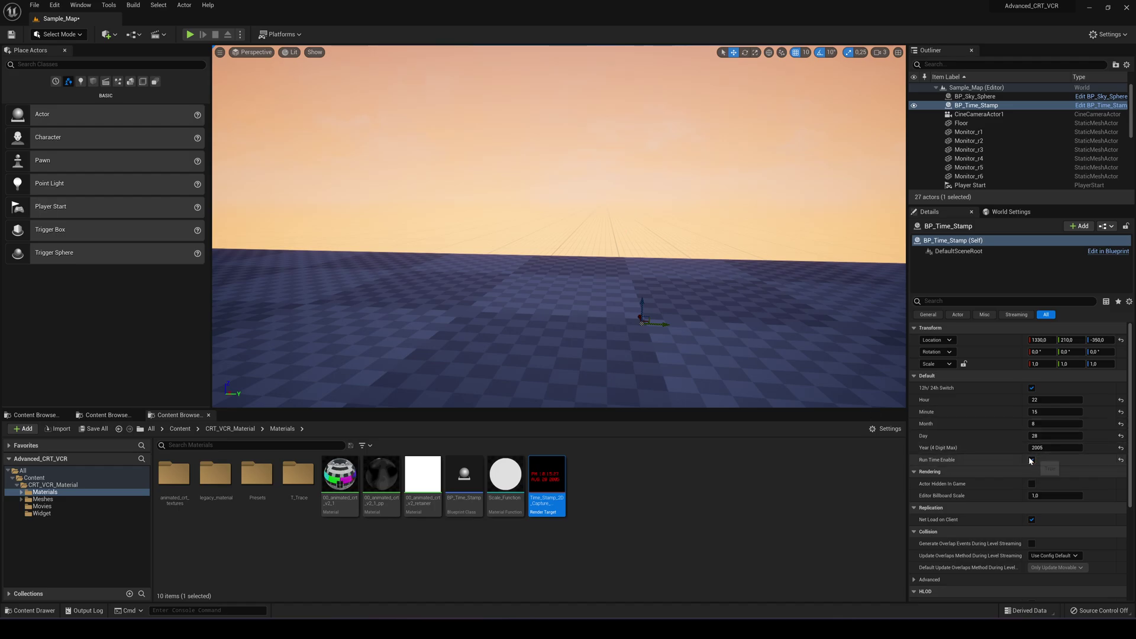
left_click(1033, 460)
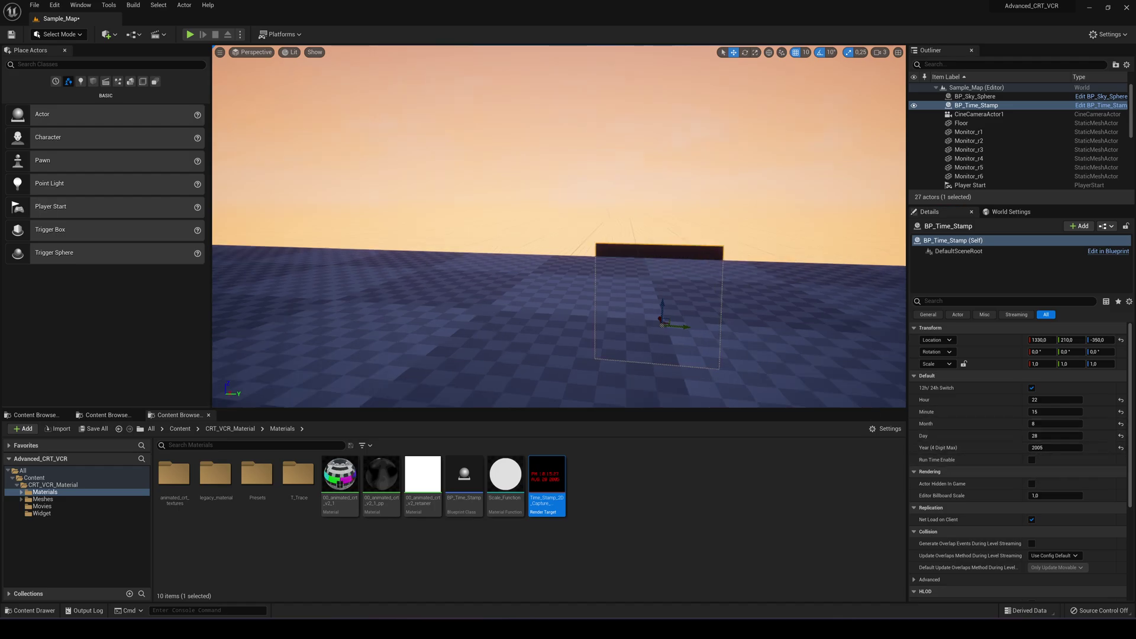
left_click(190, 34)
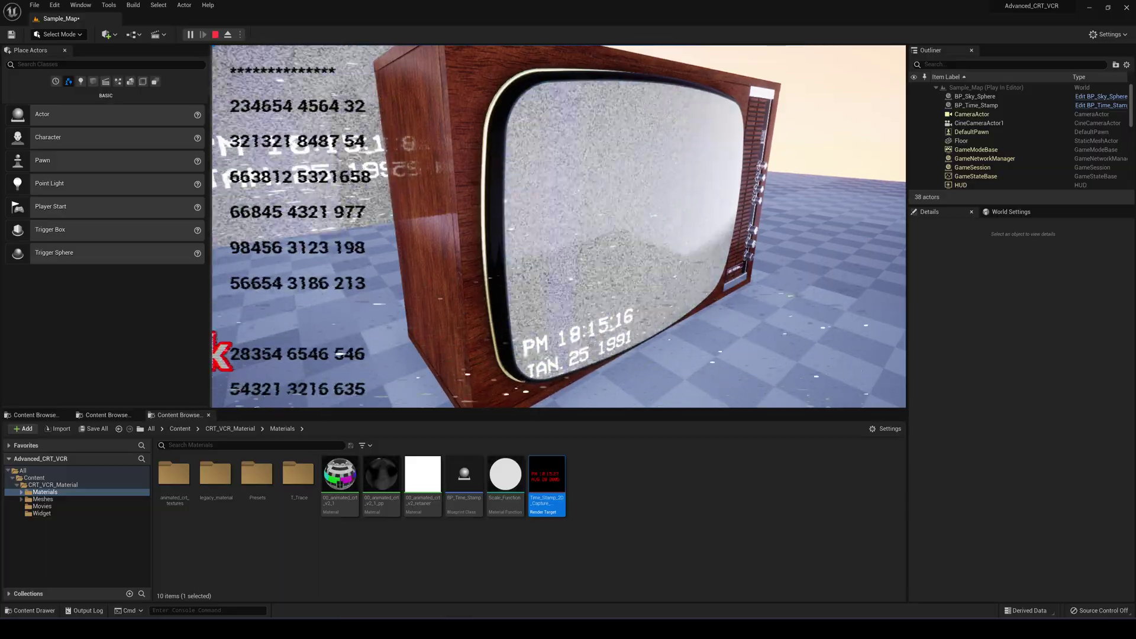
key("Escape")
Focus on the BP_Time_Stamp actor and compare its display with the time stamp in the level's CRT overlay
right_click_drag(335, 297, 340, 485)
key("f")
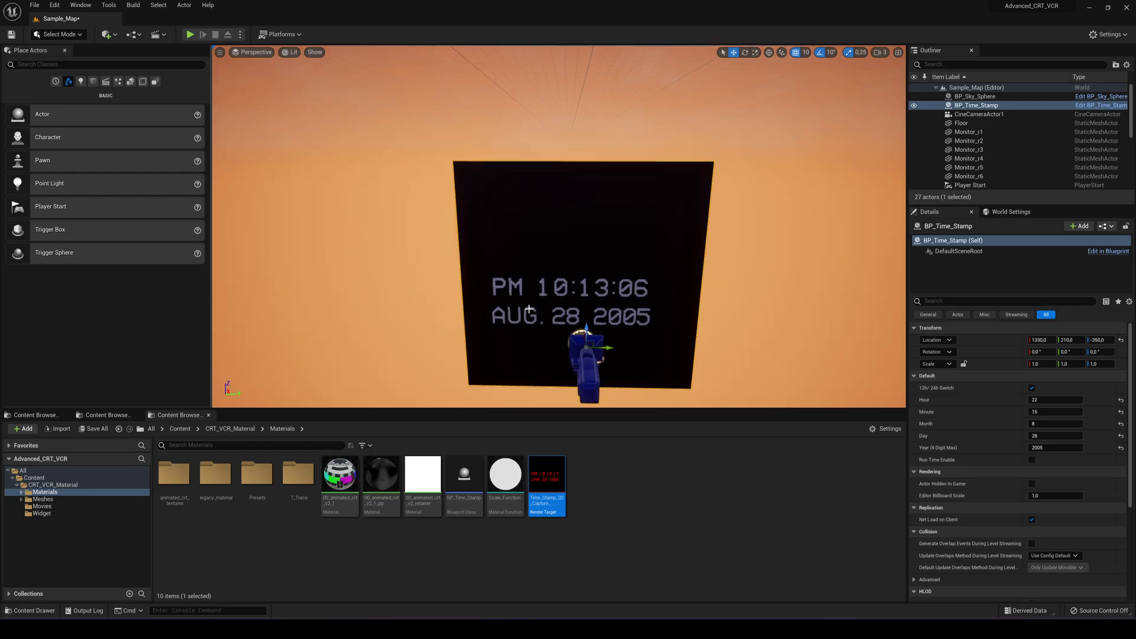
right_click_drag(529, 309, 237, 313)
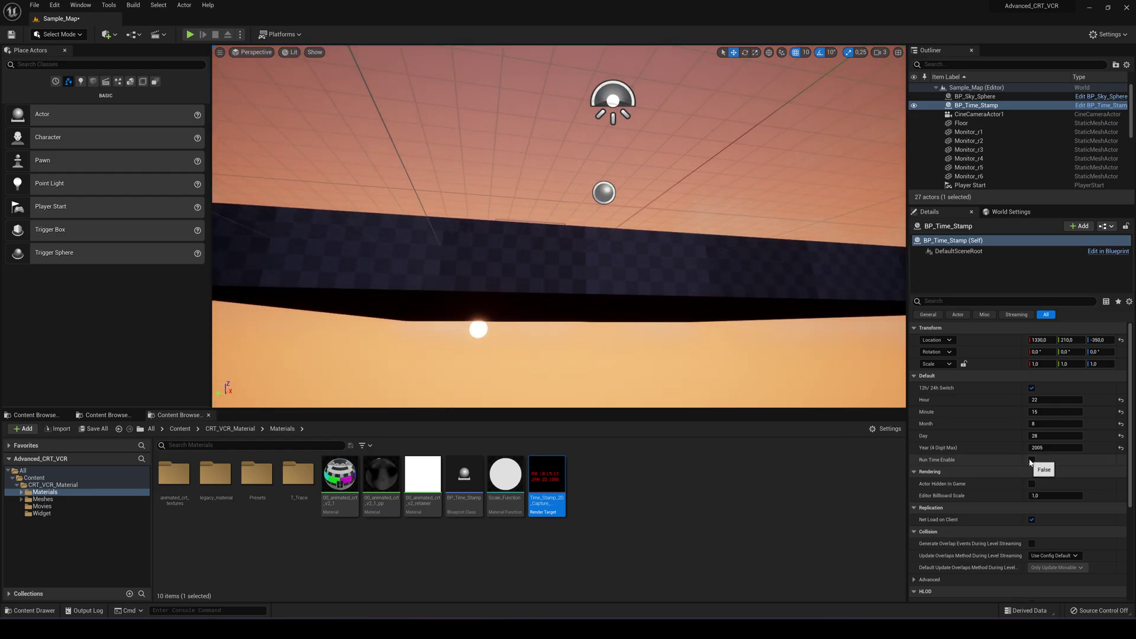
right_click_drag(559, 236, 912, 266)
right_click_drag(526, 206, 551, 264)
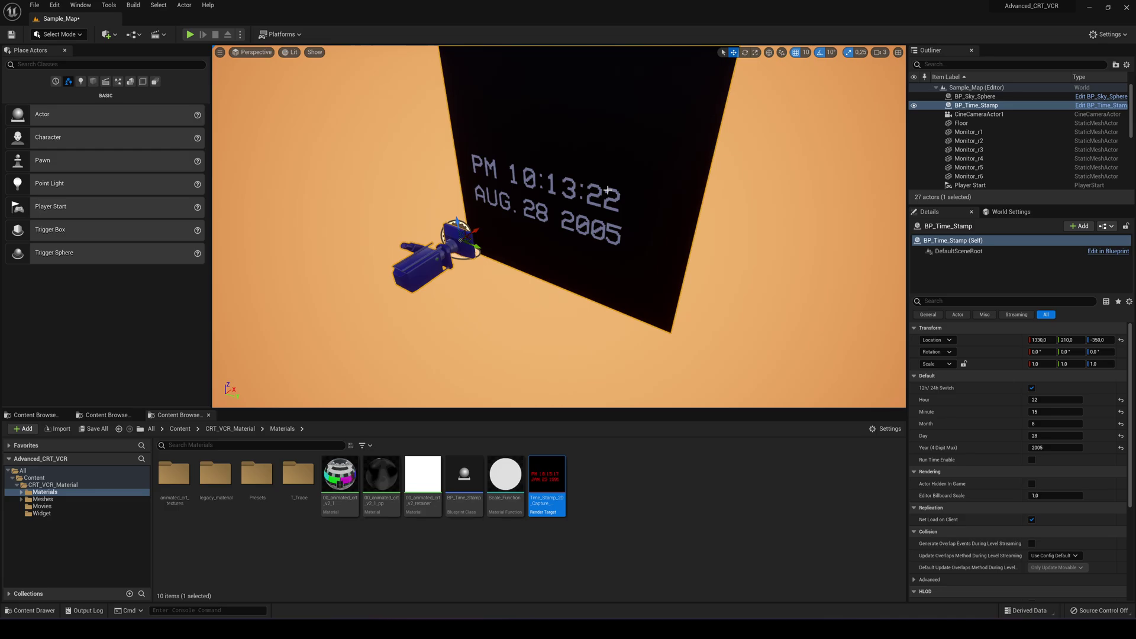
right_click_drag(608, 190, 641, 186)
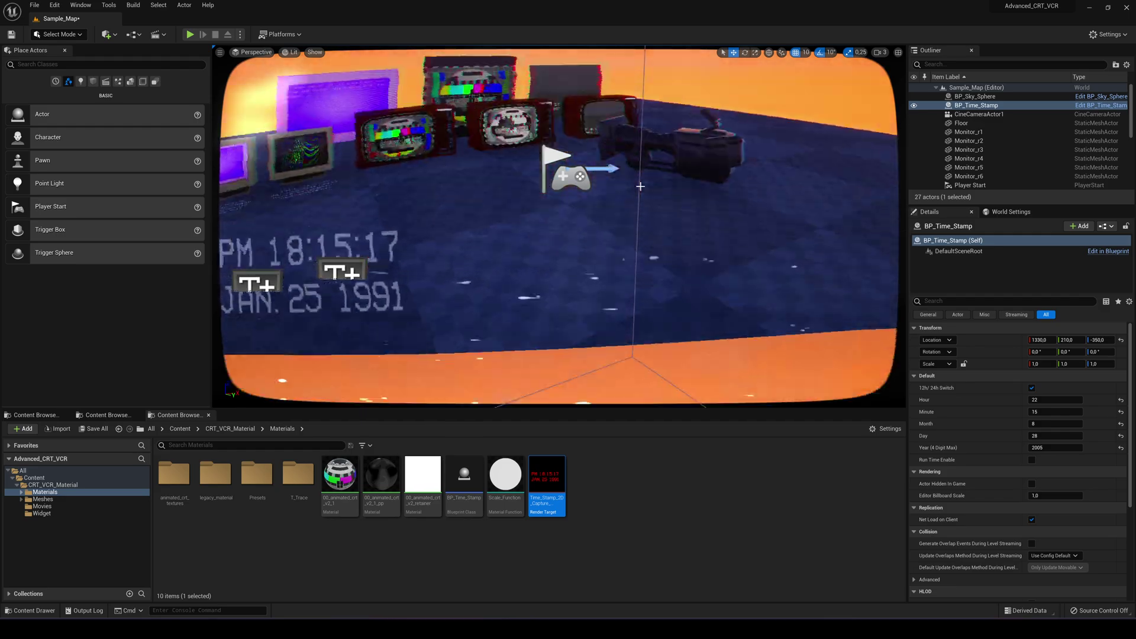